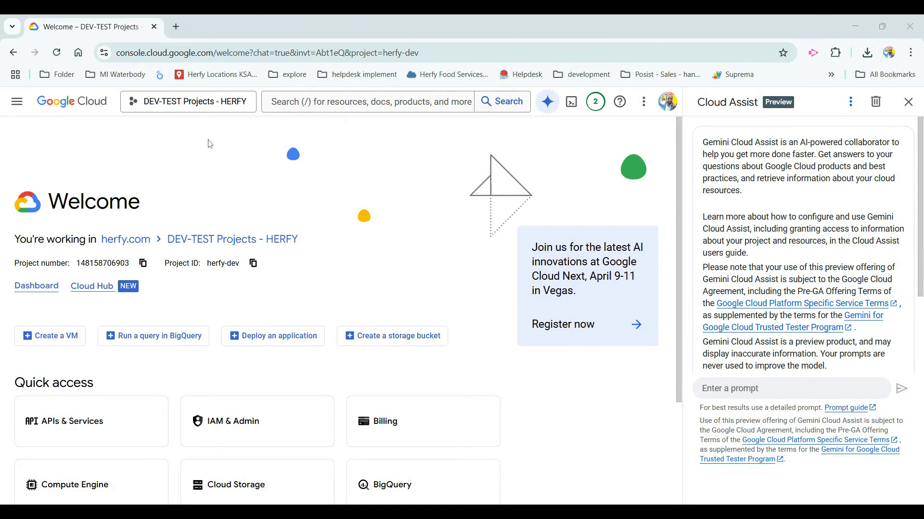
{"action": "scroll", "coordinate": [208, 222], "scroll_direction": "down", "scroll_amount": 2}
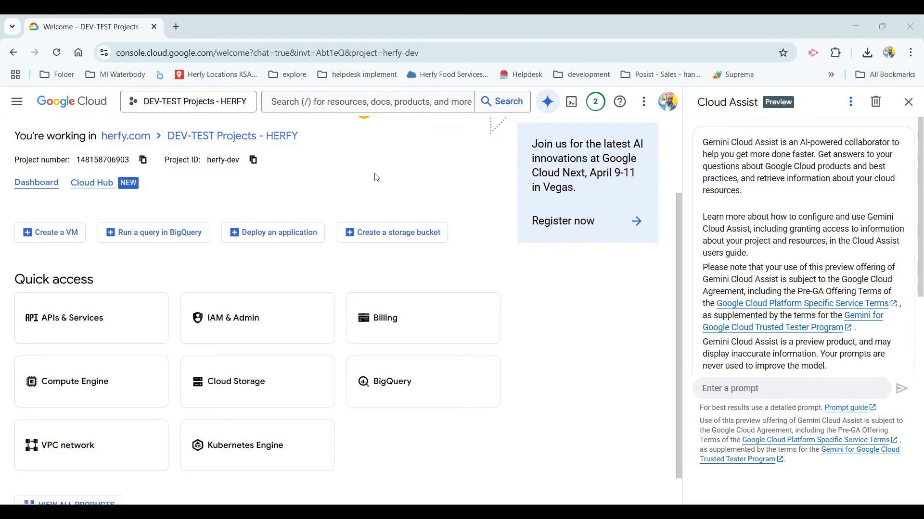
{"action": "scroll", "coordinate": [374, 176], "scroll_direction": "up", "scroll_amount": 1}
{"action": "scroll", "coordinate": [406, 348], "scroll_direction": "down", "scroll_amount": 1}
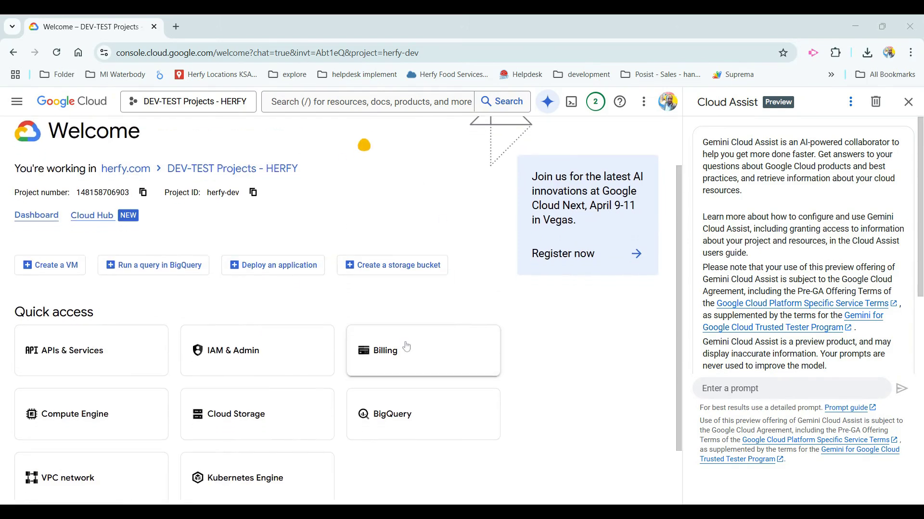
{"action": "scroll", "coordinate": [404, 346], "scroll_direction": "up", "scroll_amount": 2}
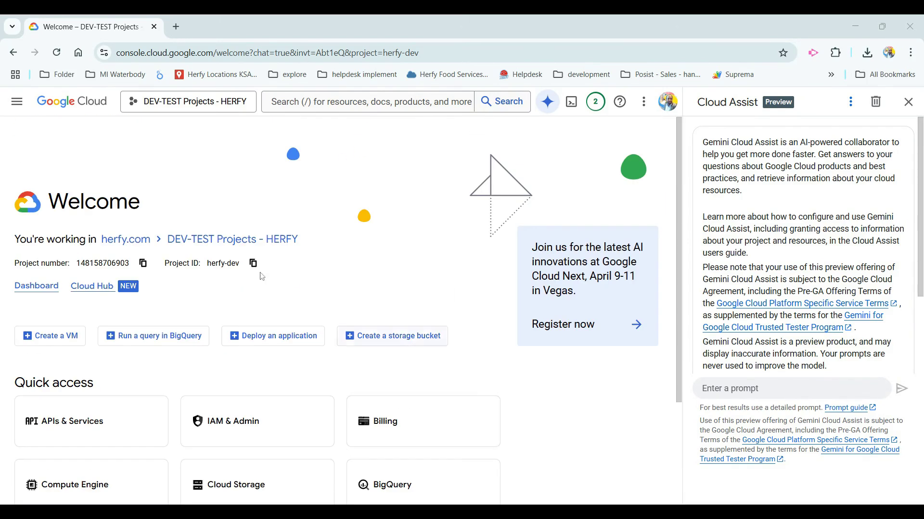
Step: Open the All products catalogue from the Navigation menu to find Vertex AI under Artificial Intelligence
{"action": "left_click", "coordinate": [17, 102]}
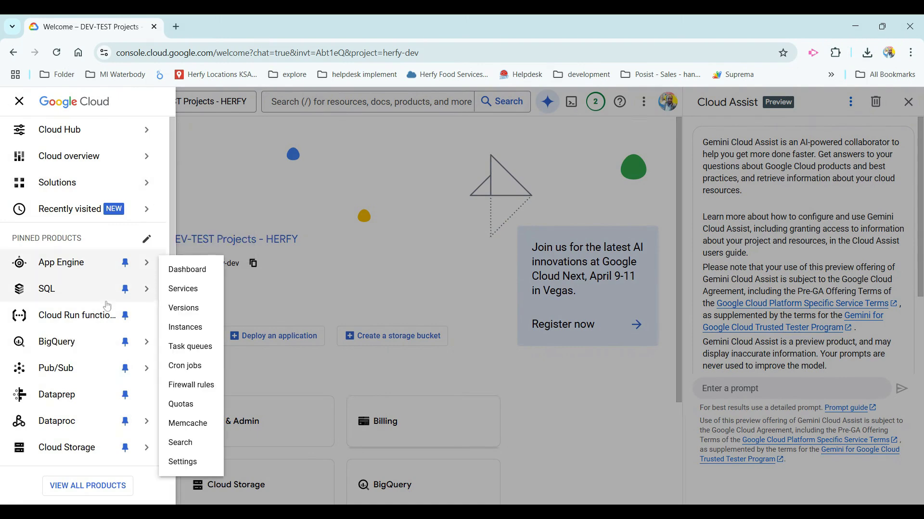
{"action": "mouse_move", "coordinate": [79, 263]}
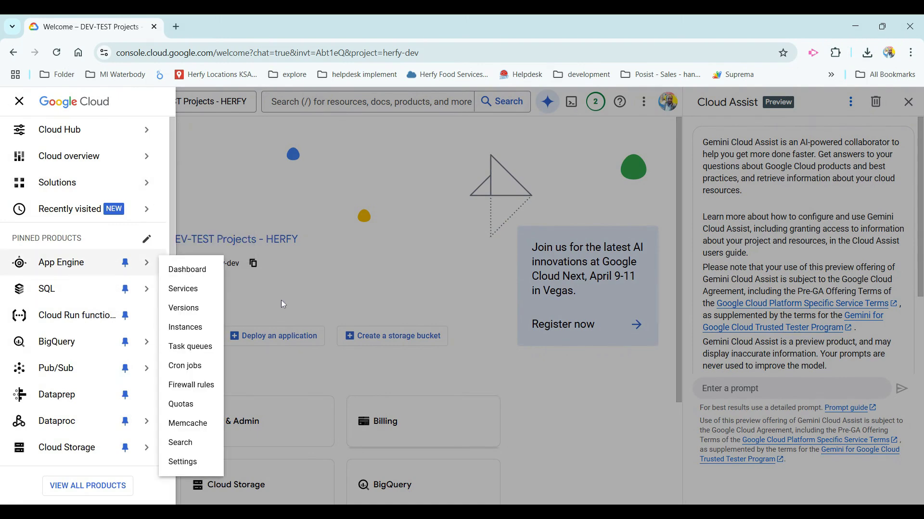
{"action": "left_click", "coordinate": [288, 187]}
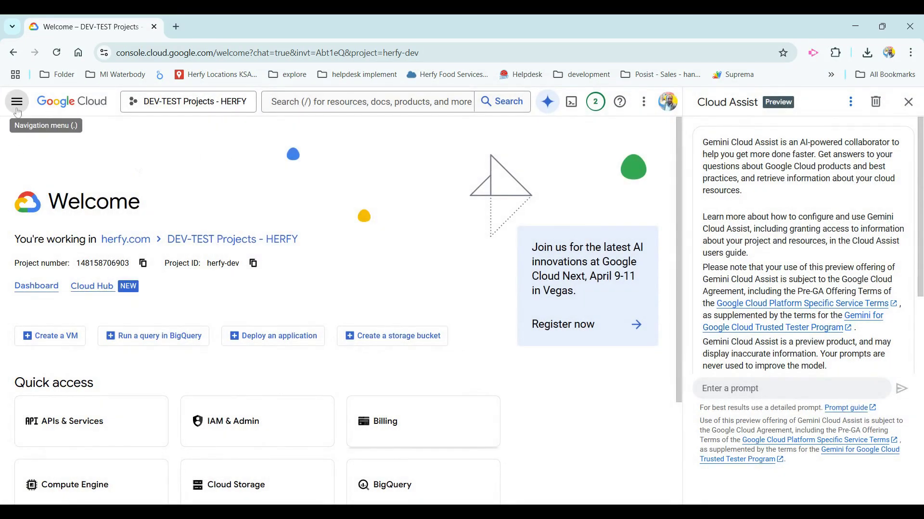
{"action": "left_click", "coordinate": [17, 106]}
{"action": "scroll", "coordinate": [86, 289], "scroll_direction": "down", "scroll_amount": 2}
{"action": "left_click", "coordinate": [86, 486]}
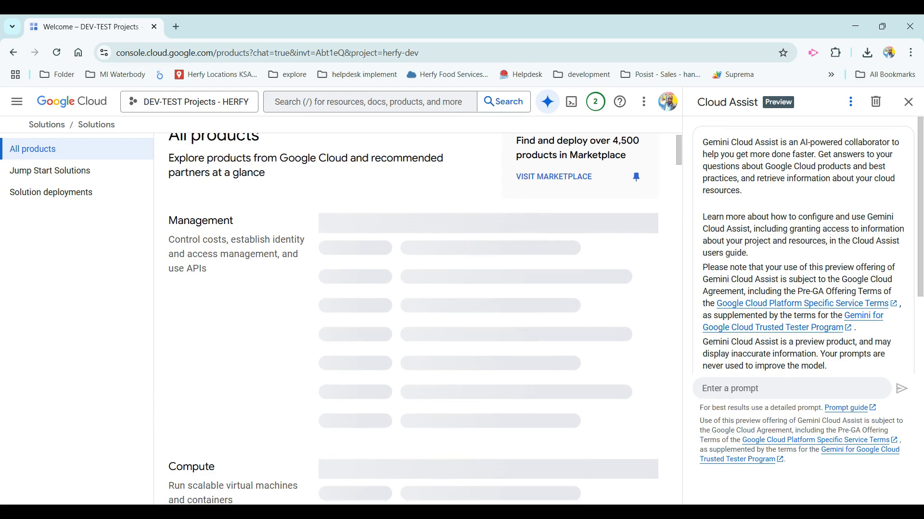
{"action": "scroll", "coordinate": [238, 324], "scroll_direction": "down", "scroll_amount": 3}
{"action": "scroll", "coordinate": [240, 324], "scroll_direction": "down", "scroll_amount": 5}
{"action": "scroll", "coordinate": [238, 324], "scroll_direction": "down", "scroll_amount": 4}
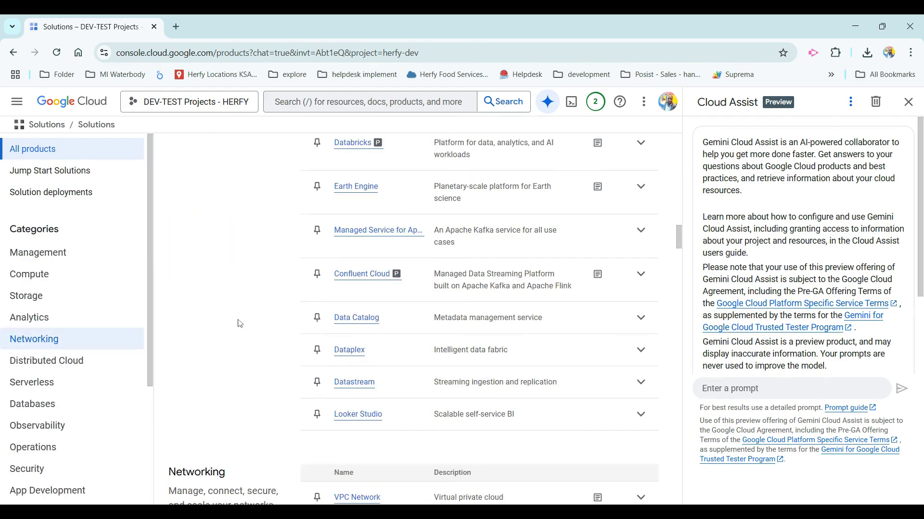
{"action": "scroll", "coordinate": [239, 324], "scroll_direction": "down", "scroll_amount": 5}
{"action": "scroll", "coordinate": [239, 323], "scroll_direction": "down", "scroll_amount": 5}
{"action": "scroll", "coordinate": [239, 323], "scroll_direction": "down", "scroll_amount": 5}
{"action": "scroll", "coordinate": [239, 324], "scroll_direction": "down", "scroll_amount": 4}
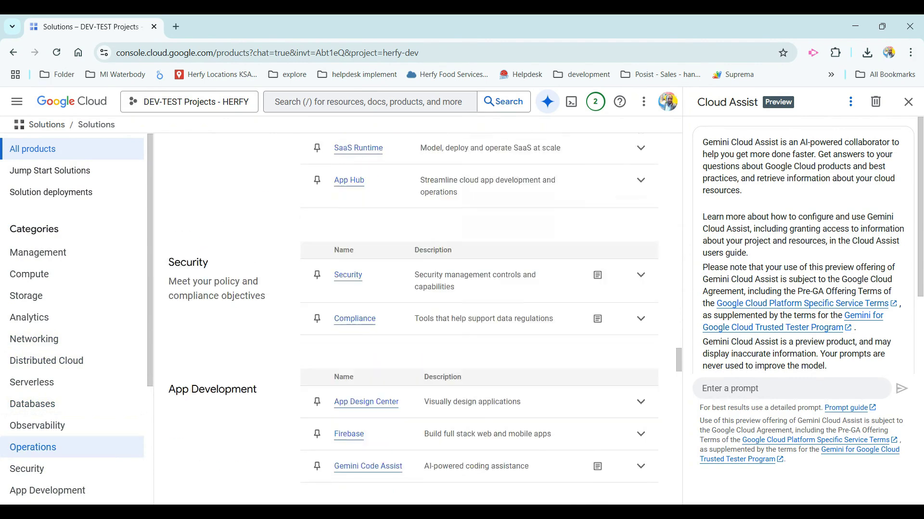
{"action": "scroll", "coordinate": [239, 324], "scroll_direction": "down", "scroll_amount": 5}
{"action": "scroll", "coordinate": [240, 324], "scroll_direction": "down", "scroll_amount": 4}
{"action": "scroll", "coordinate": [239, 323], "scroll_direction": "up", "scroll_amount": 1}
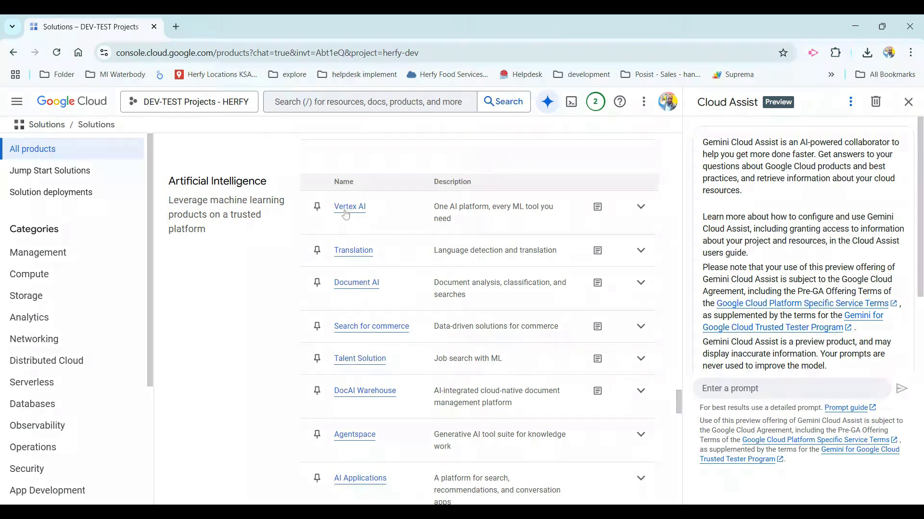
Step: Search the console for 'fine tune' and open the Vertex AI Tuning result
{"action": "key", "text": "slash"}
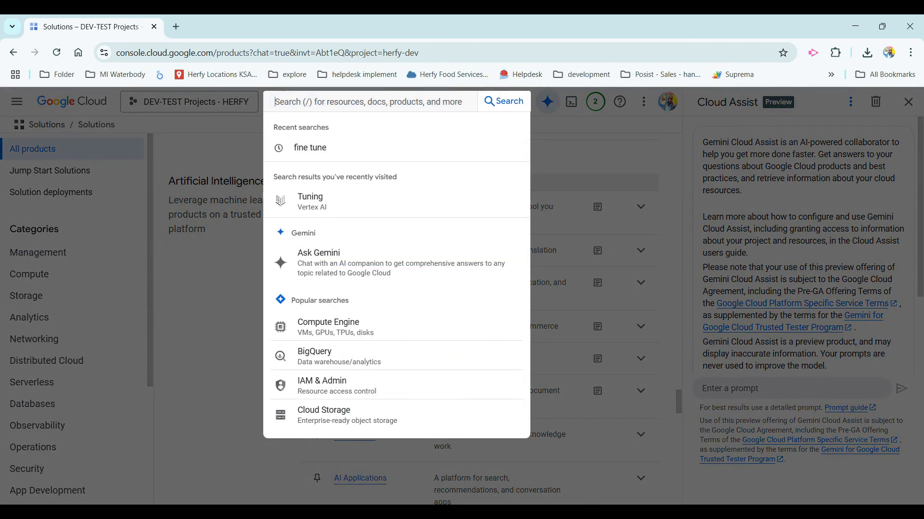
{"action": "type", "text": "v"}
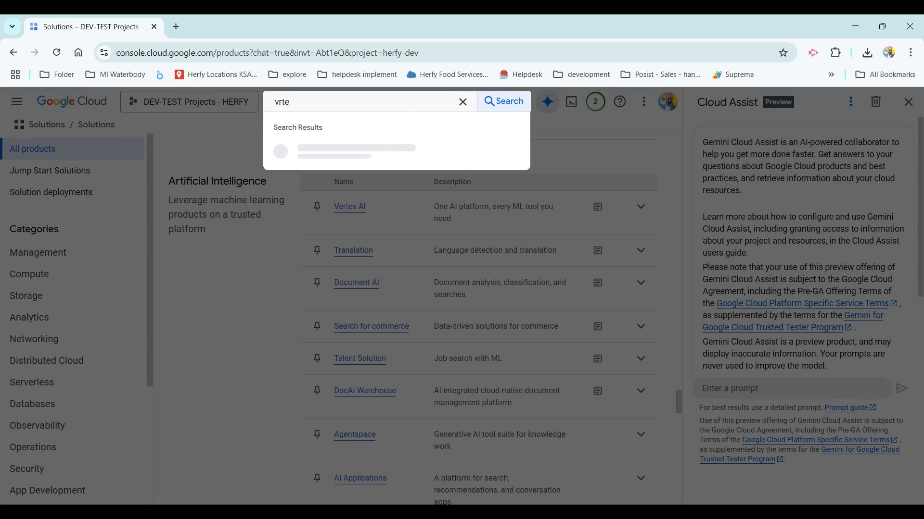
{"action": "type", "text": "er"}
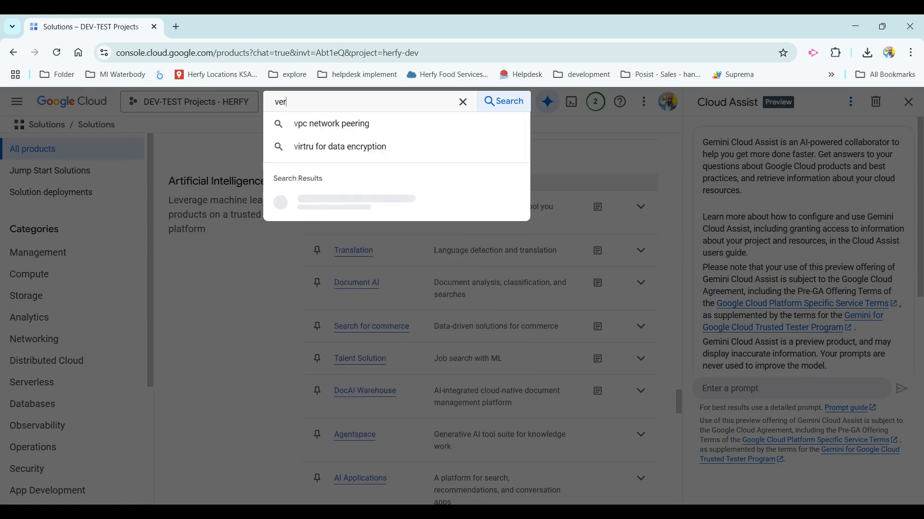
{"action": "type", "text": "tex ai"}
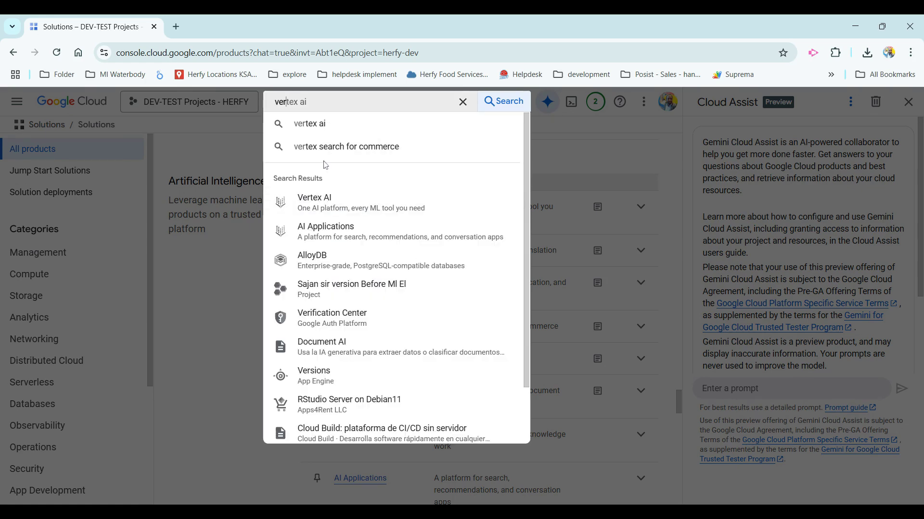
{"action": "left_click", "coordinate": [256, 230]}
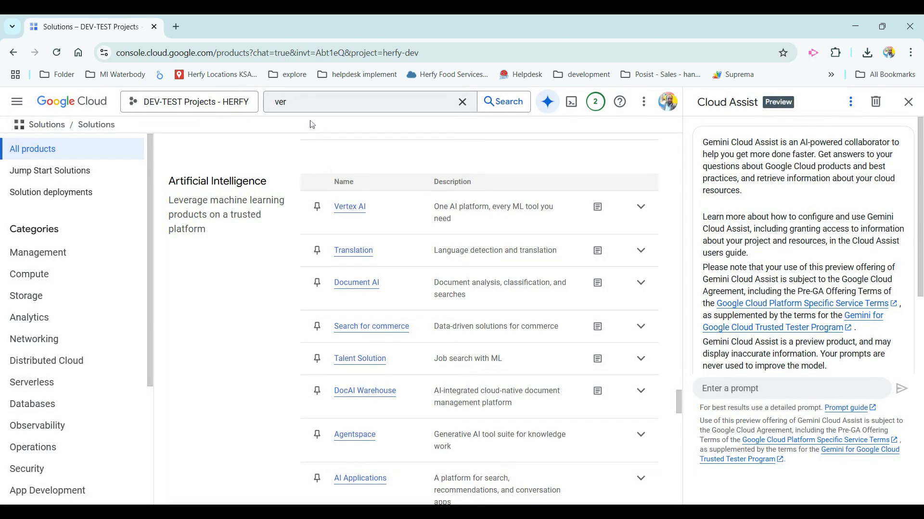
{"action": "left_click", "coordinate": [318, 101]}
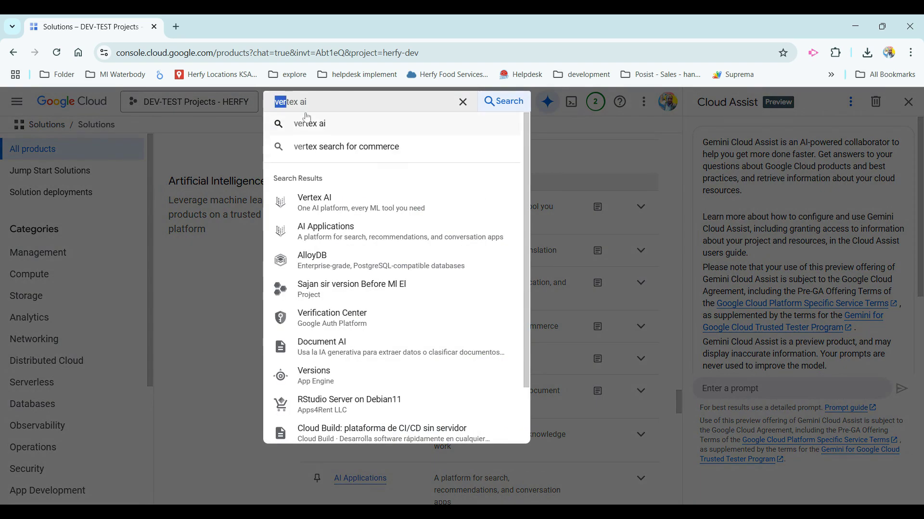
{"action": "type", "text": "fin"}
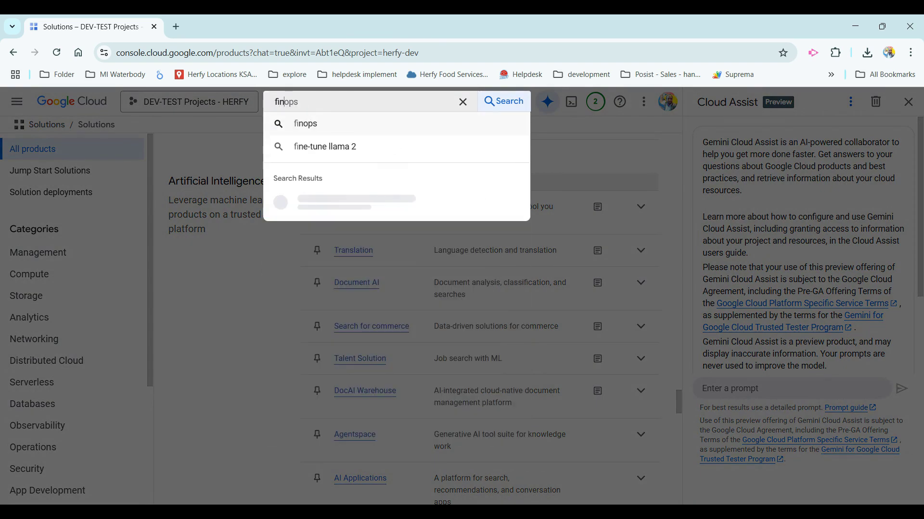
{"action": "type", "text": "e"}
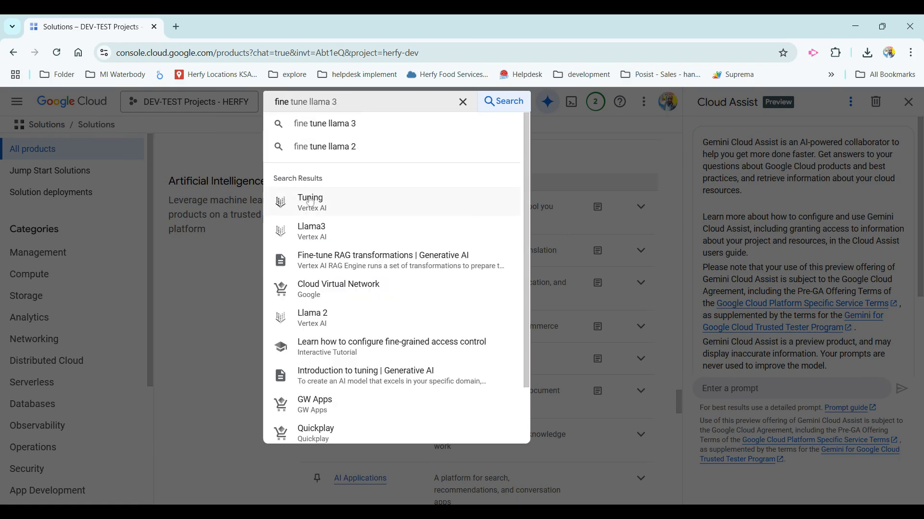
{"action": "left_click", "coordinate": [309, 203]}
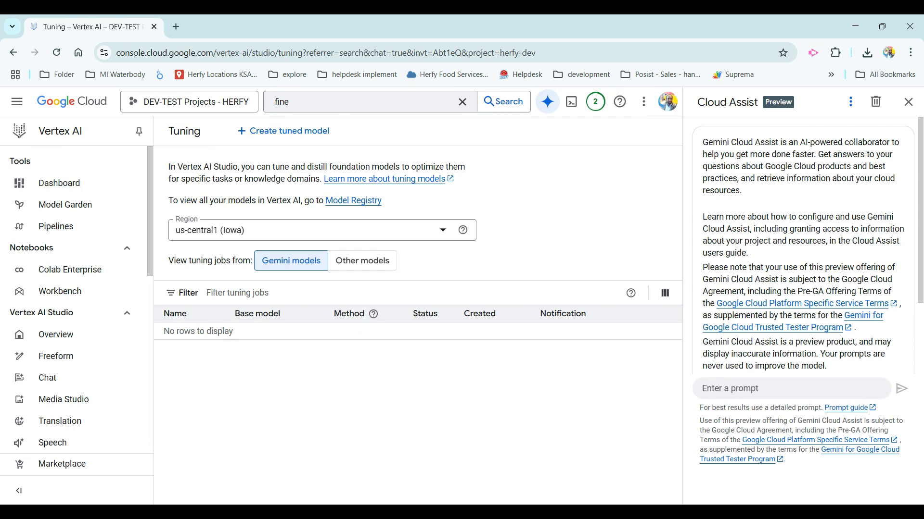
Step: Define tuned model 'Classfication' on base model gemini-2.0-flash-lite-001 and continue to the dataset step
{"action": "left_click", "coordinate": [273, 140]}
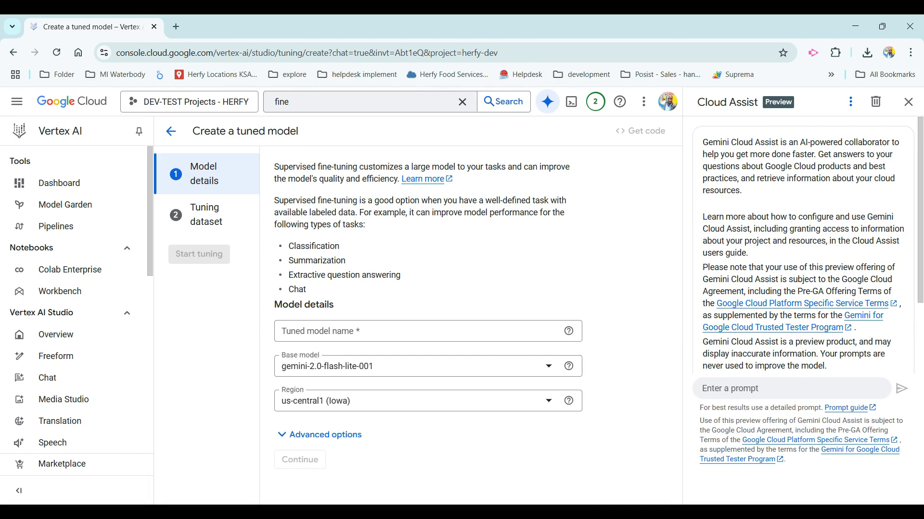
{"action": "left_click", "coordinate": [326, 334]}
{"action": "type", "text": "Classfication"}
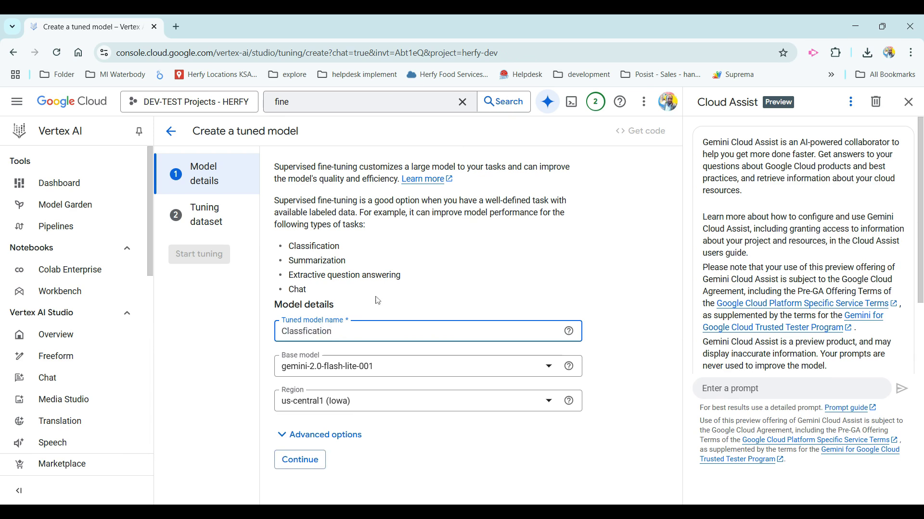
{"action": "left_click", "coordinate": [371, 378]}
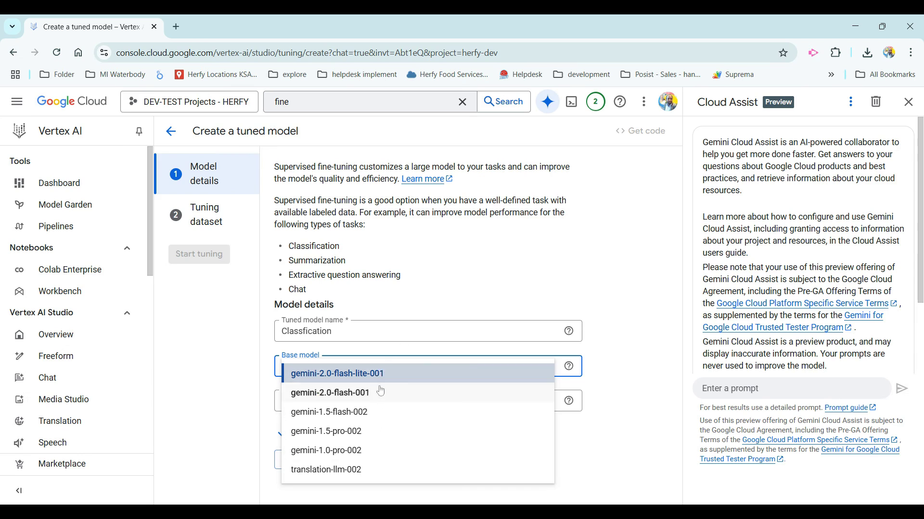
{"action": "left_click", "coordinate": [409, 291]}
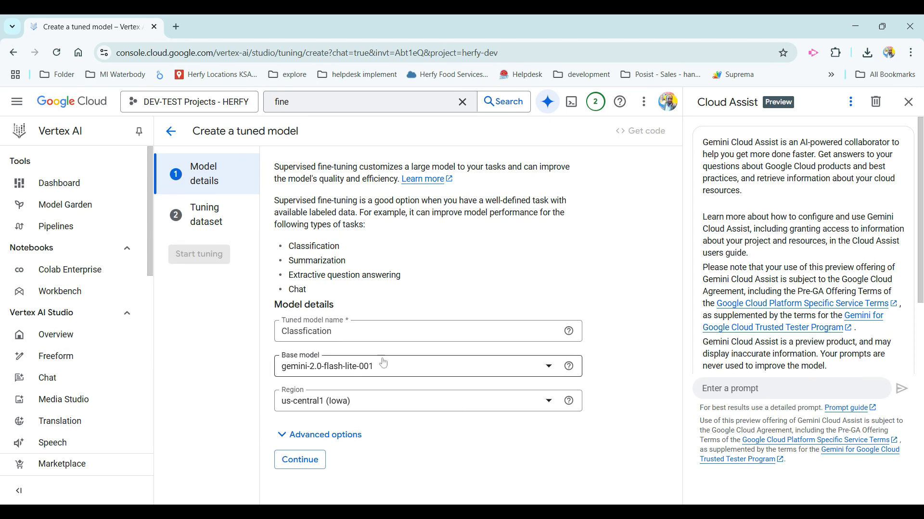
{"action": "left_click", "coordinate": [301, 459]}
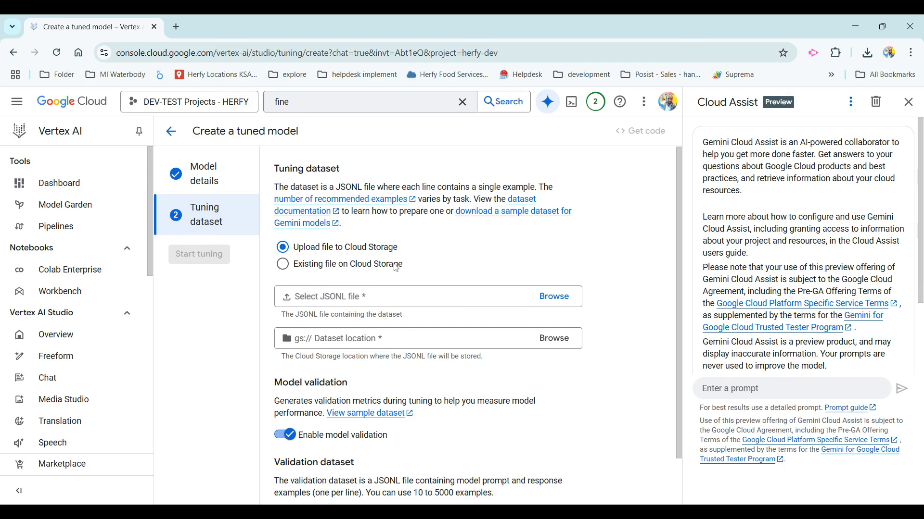
Step: Choose 'Existing file on Cloud Storage' as the tuning dataset source
{"action": "left_click", "coordinate": [284, 270]}
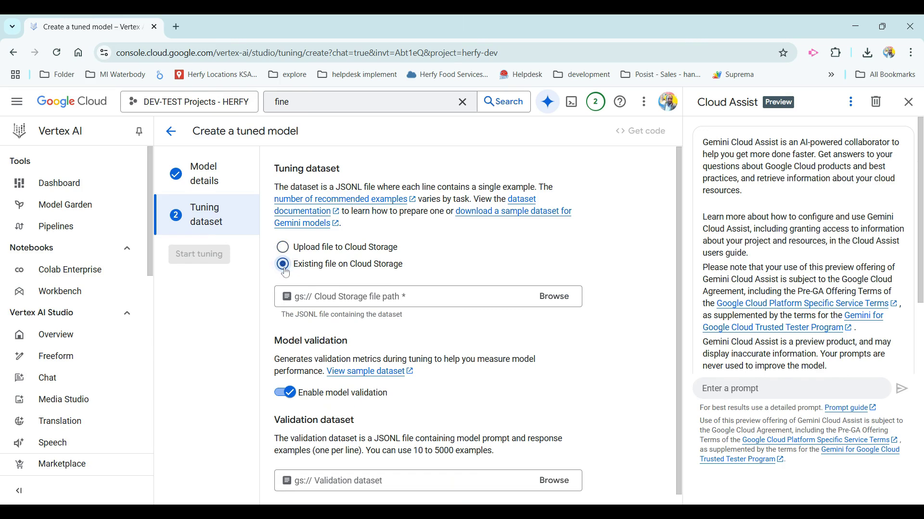
{"action": "left_click", "coordinate": [283, 248]}
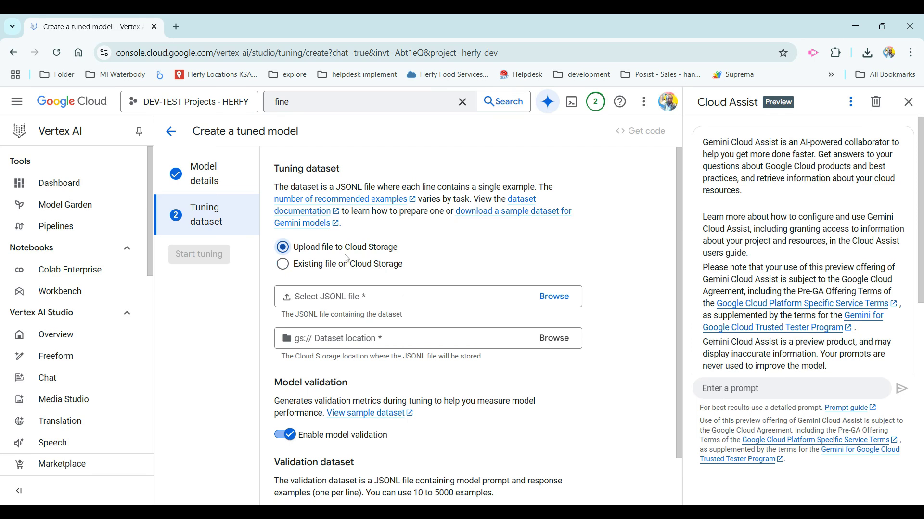
{"action": "left_click", "coordinate": [283, 264]}
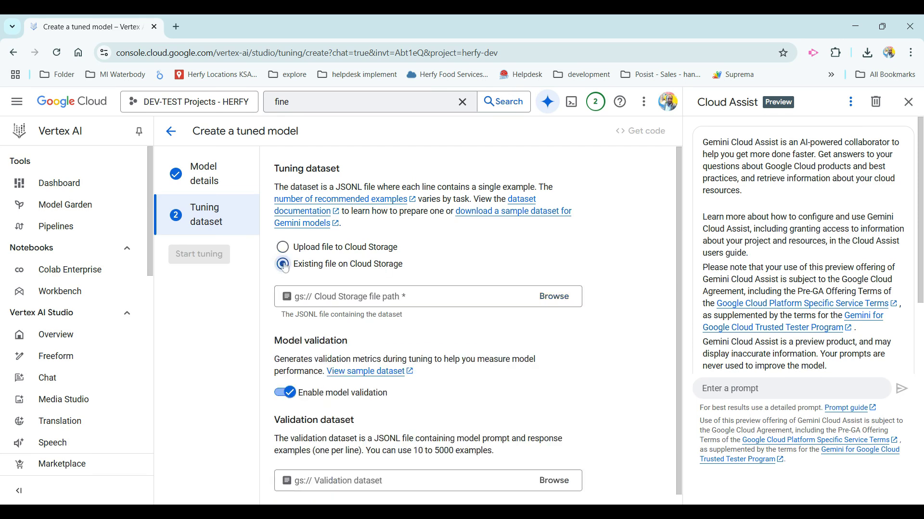
{"action": "scroll", "coordinate": [382, 297], "scroll_direction": "down", "scroll_amount": 1}
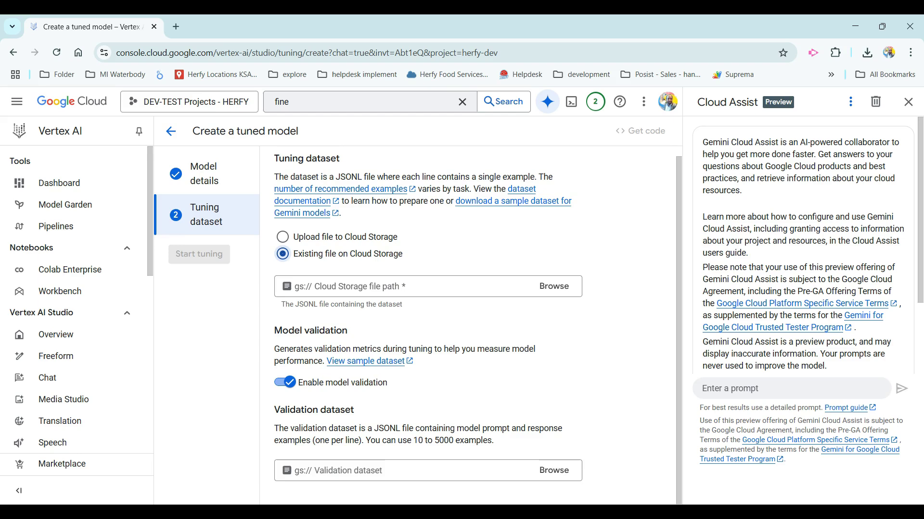
{"action": "scroll", "coordinate": [491, 418], "scroll_direction": "down", "scroll_amount": 1}
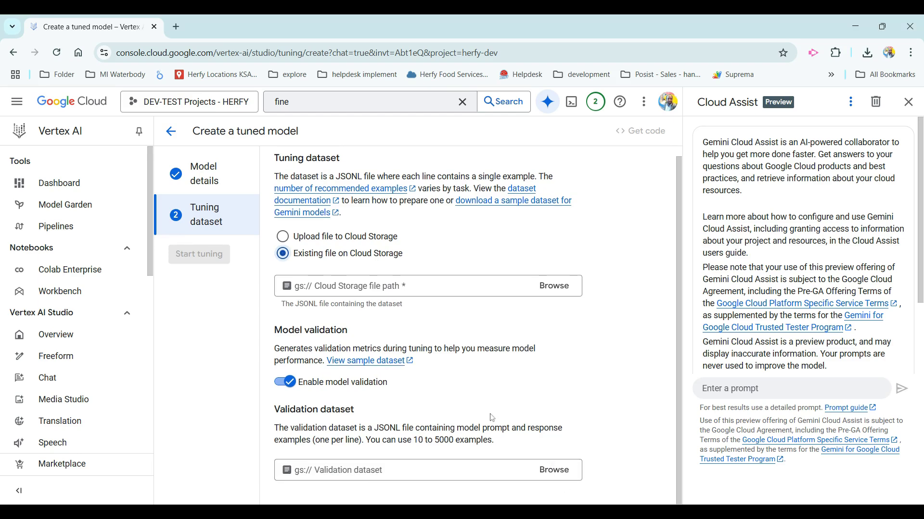
{"action": "scroll", "coordinate": [537, 465], "scroll_direction": "up", "scroll_amount": 1}
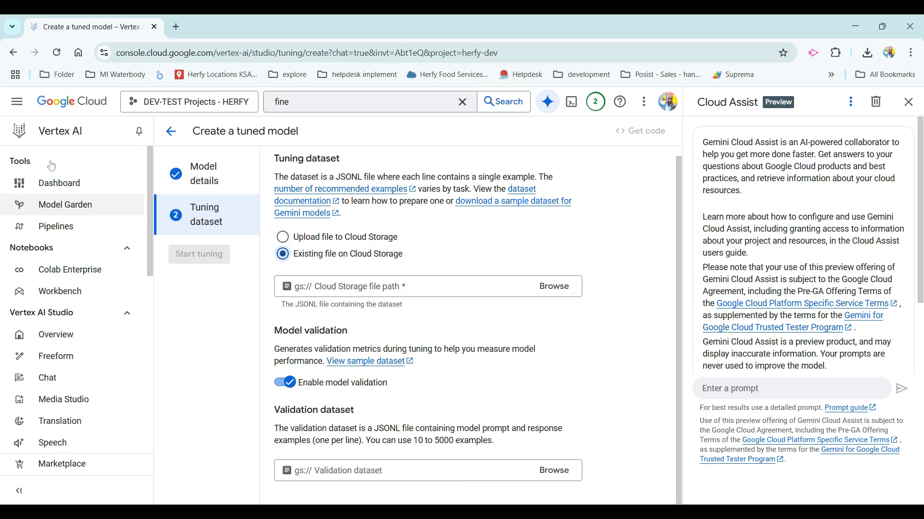
Step: Download the sample Gemini tuning dataset and open a Freeform prompt in a second Vertex AI tab
{"action": "middle_click", "coordinate": [52, 141]}
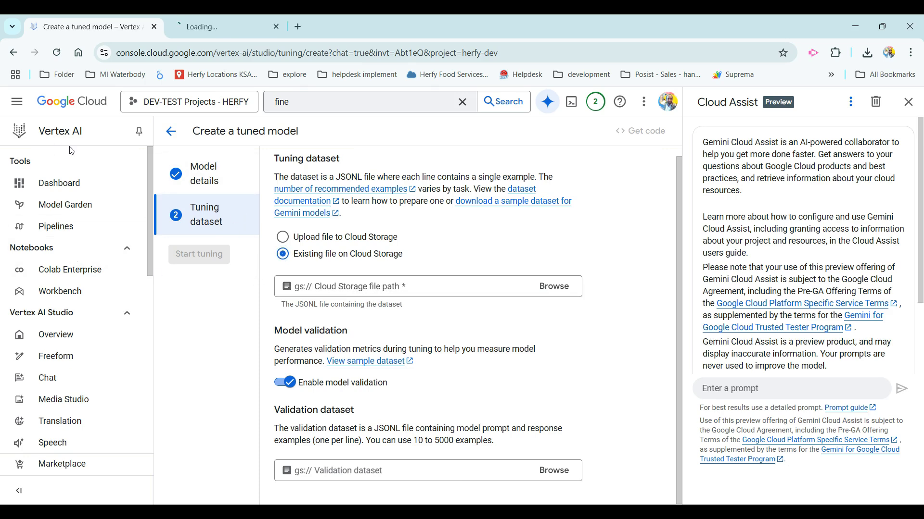
{"action": "left_click", "coordinate": [232, 23]}
{"action": "left_click", "coordinate": [103, 15]}
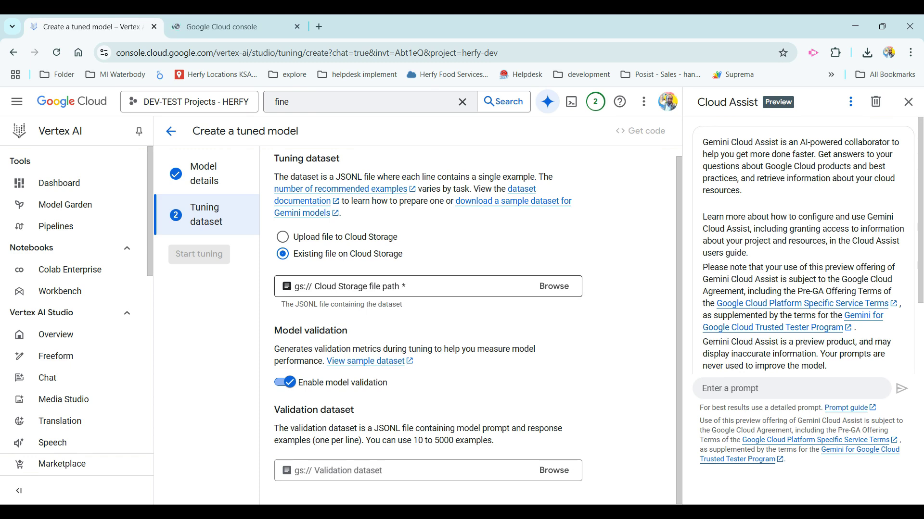
{"action": "left_click", "coordinate": [487, 209]}
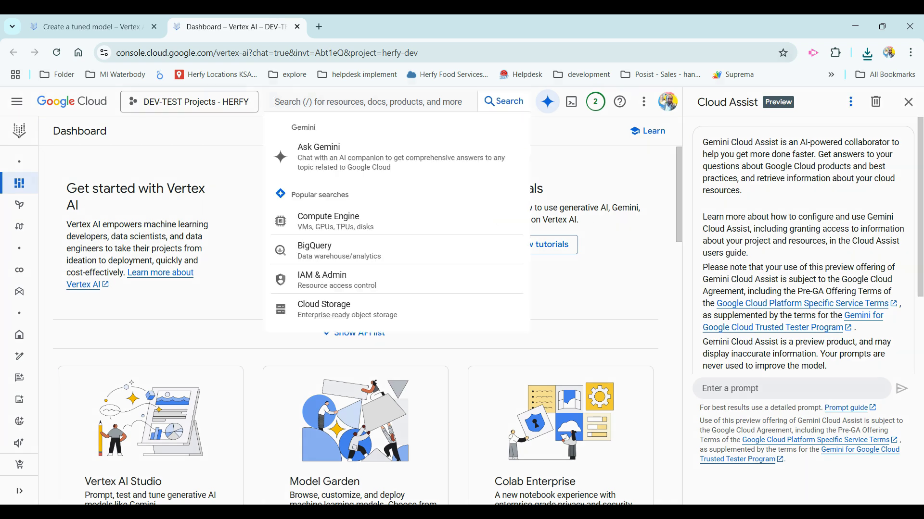
{"action": "left_click", "coordinate": [207, 135]}
{"action": "mouse_move", "coordinate": [20, 357]}
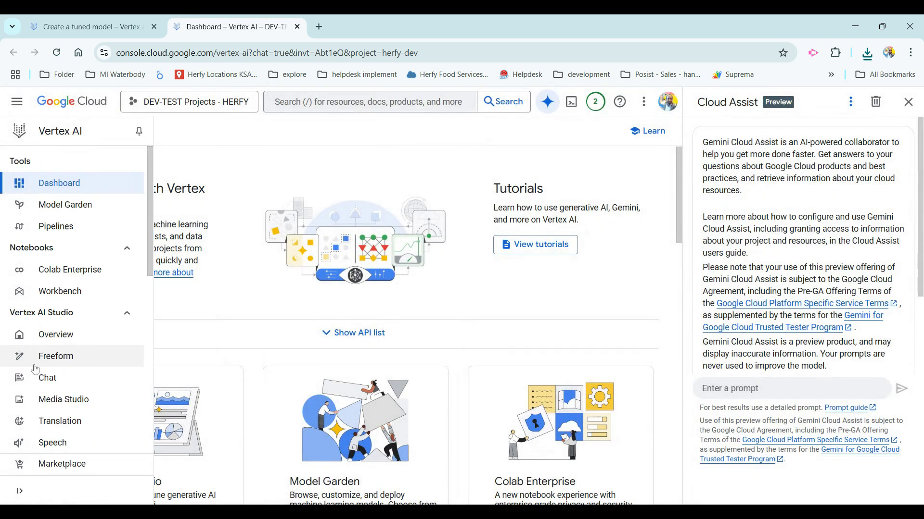
{"action": "left_click", "coordinate": [37, 365]}
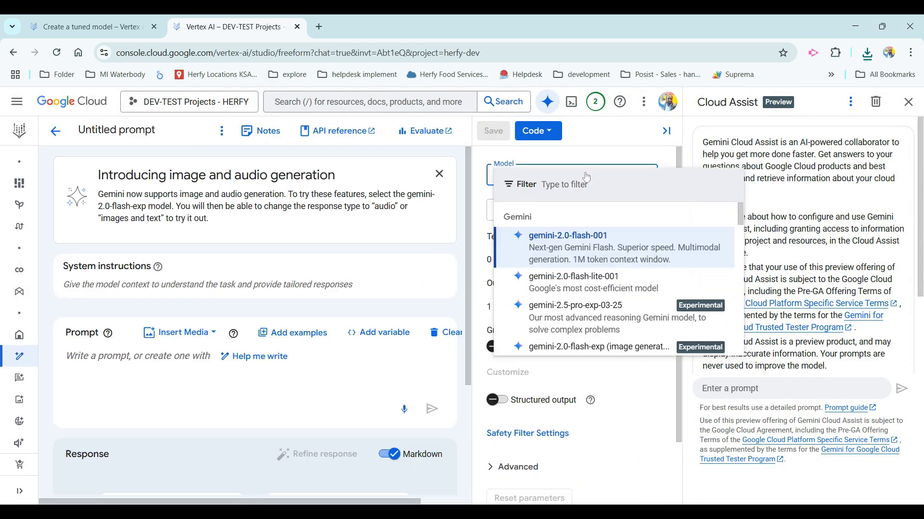
Step: Select gemini-2.0-flash-001 as the freeform prompt's model
{"action": "left_click", "coordinate": [569, 175]}
{"action": "left_click", "coordinate": [462, 264]}
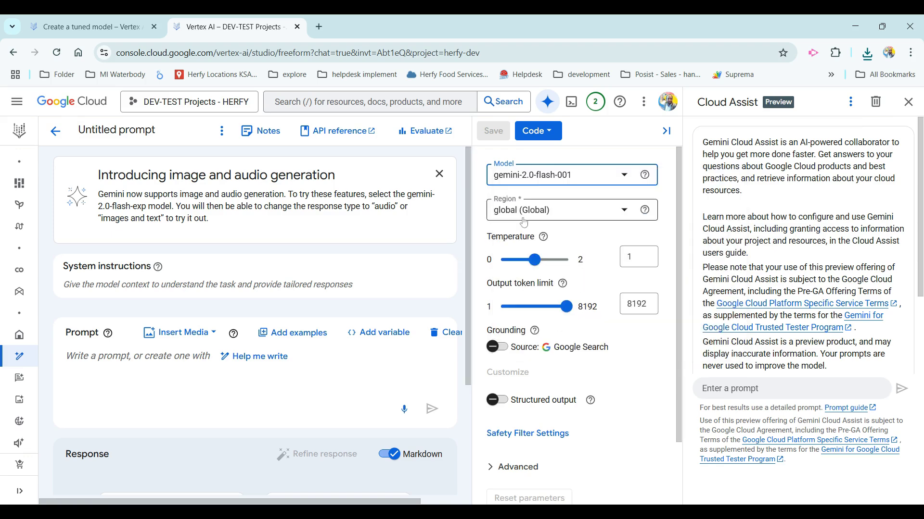
{"action": "left_click", "coordinate": [536, 185]}
{"action": "left_click", "coordinate": [462, 241]}
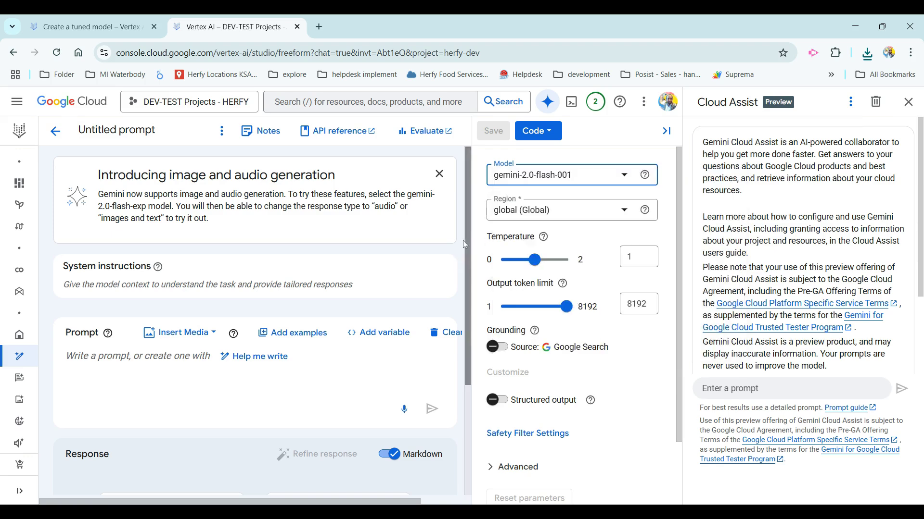
{"action": "scroll", "coordinate": [309, 331], "scroll_direction": "down", "scroll_amount": 1}
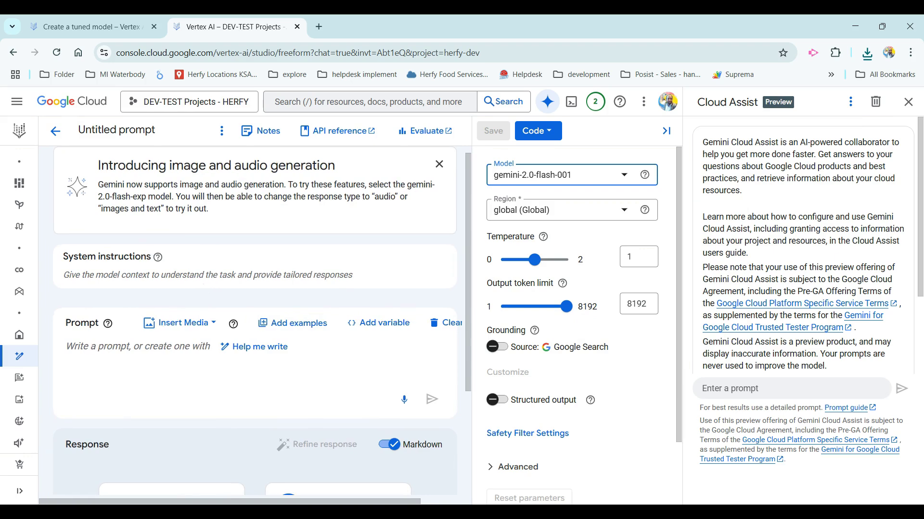
Step: Enter the system instruction 'You are expert in classify the data'
{"action": "left_click", "coordinate": [210, 273]}
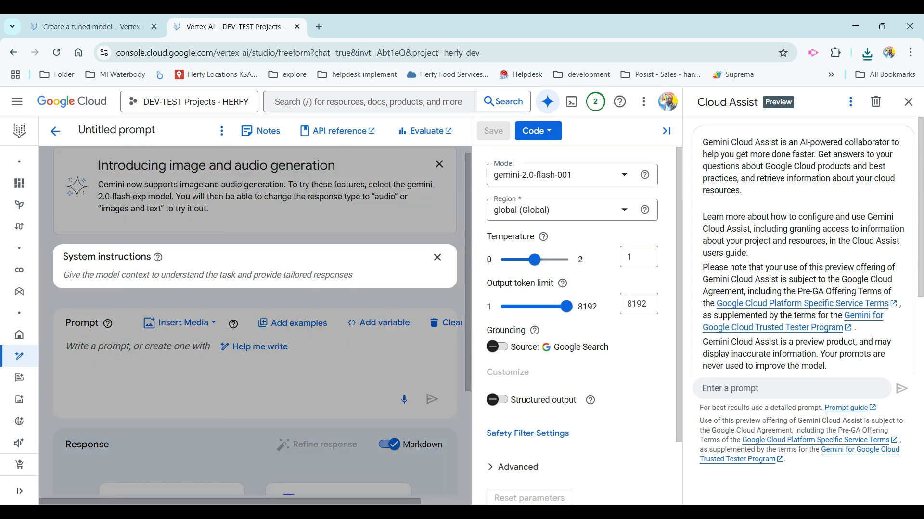
{"action": "type", "text": "Yo"}
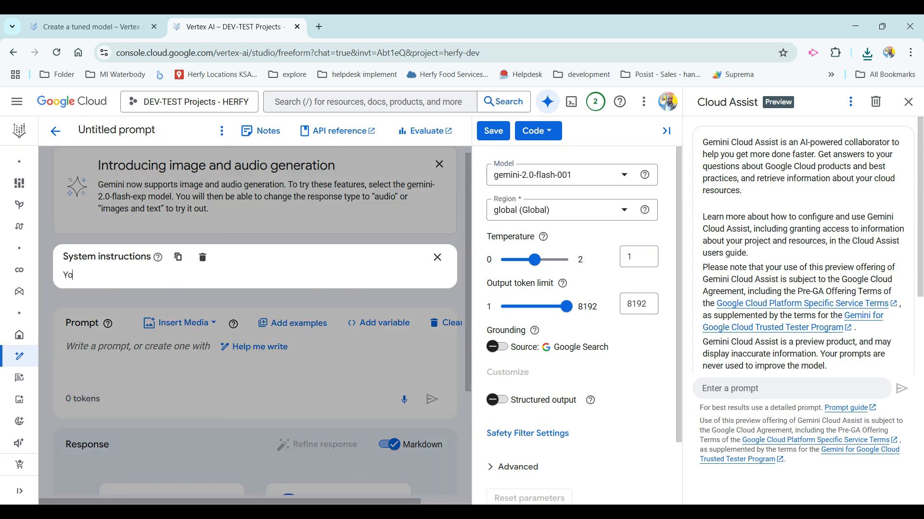
{"action": "type", "text": "u are expert i"}
{"action": "type", "text": "n clas"}
{"action": "type", "text": "sify the "}
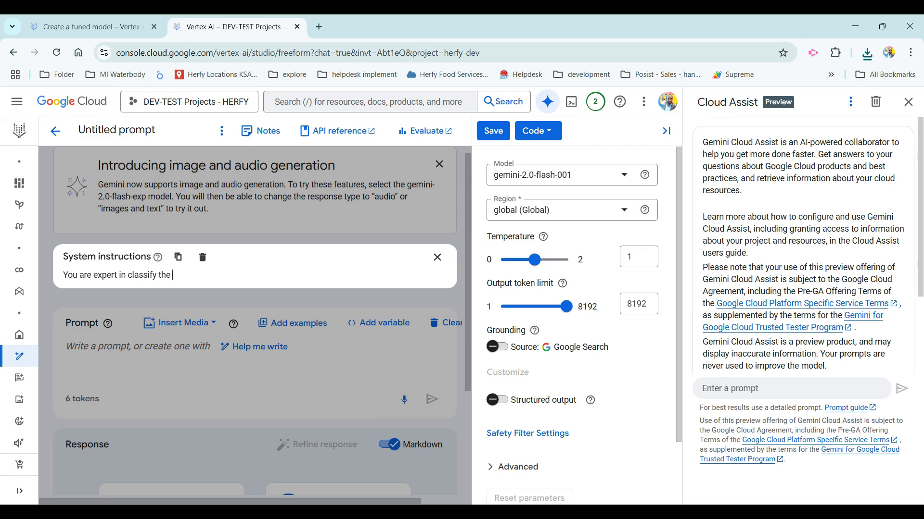
{"action": "type", "text": "data"}
{"action": "left_click", "coordinate": [176, 299]}
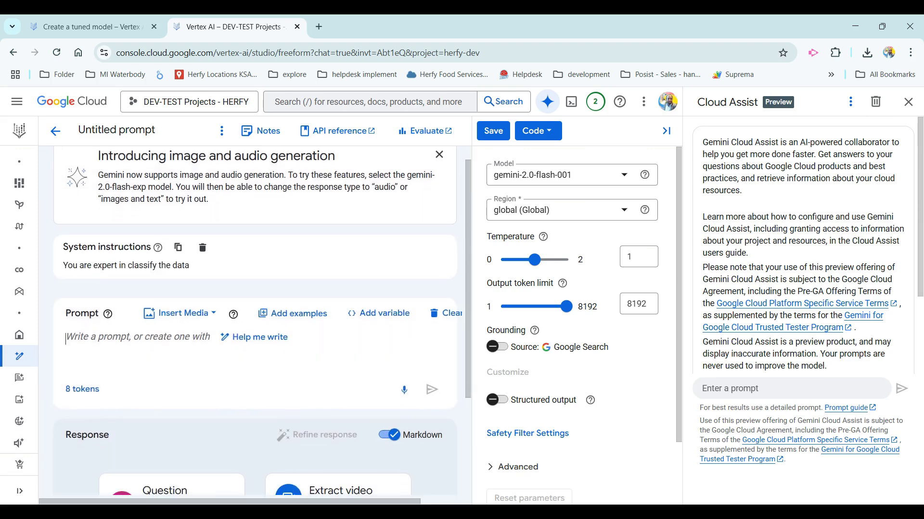
{"action": "type", "text": "I"}
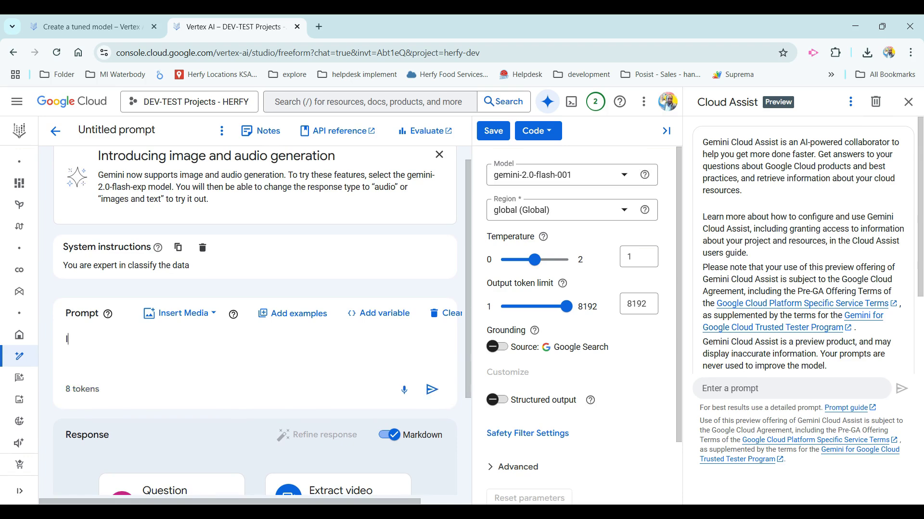
{"action": "type", "text": " have issues i"}
{"action": "type", "text": "n the "}
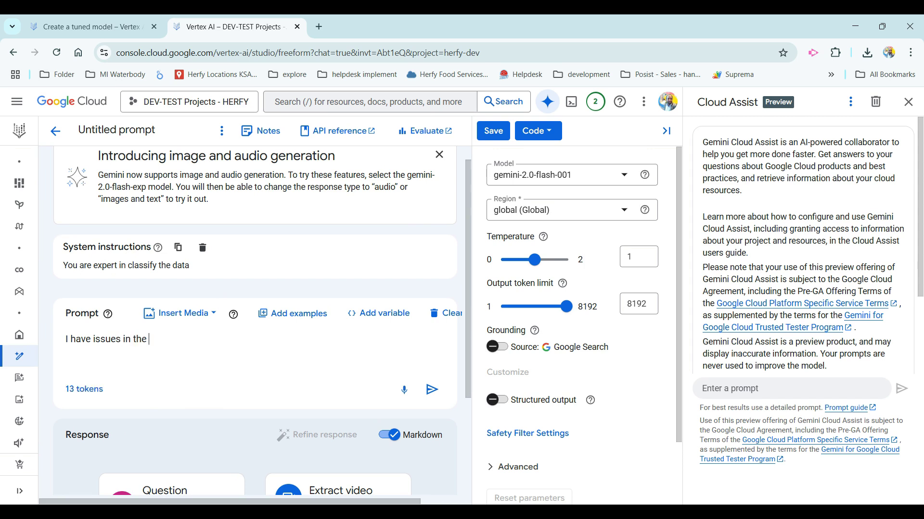
{"action": "type", "text": "Sap"}
Step: Correct the prompt text to read 'I have issues in the Internet, please sove this.'
{"action": "key", "text": "BackSpace"}
{"action": "key", "text": "BackSpace"}
{"action": "key", "text": "BackSpace"}
{"action": "type", "text": "Intern"}
{"action": "type", "text": "et"}
{"action": "type", "text": ", please sove"}
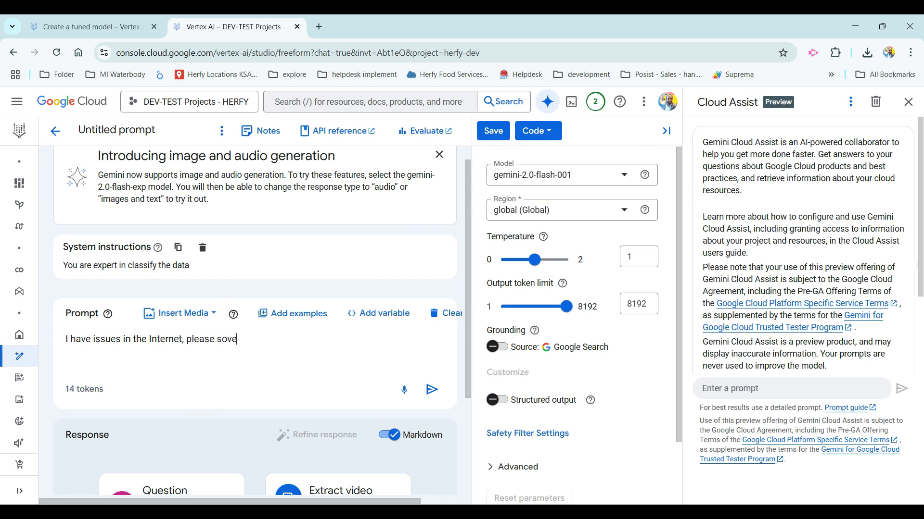
{"action": "type", "text": " this."}
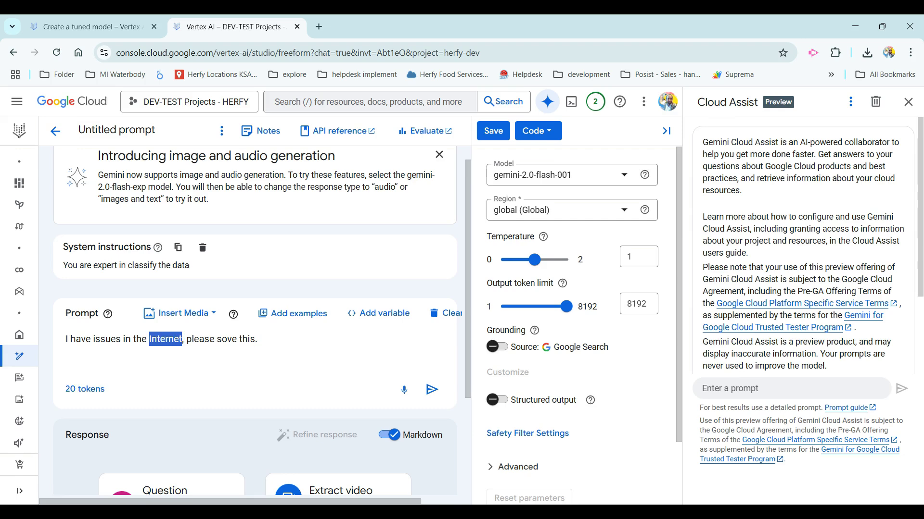
{"action": "triple_click", "coordinate": [166, 339]}
{"action": "left_click", "coordinate": [247, 339]}
{"action": "scroll", "coordinate": [217, 303], "scroll_direction": "down", "scroll_amount": 3}
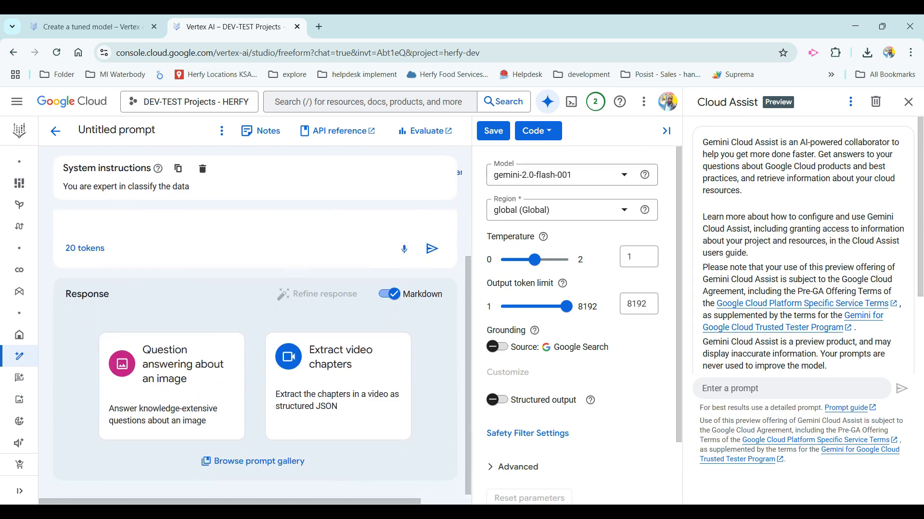
{"action": "left_click", "coordinate": [151, 196]}
{"action": "left_click", "coordinate": [156, 236]}
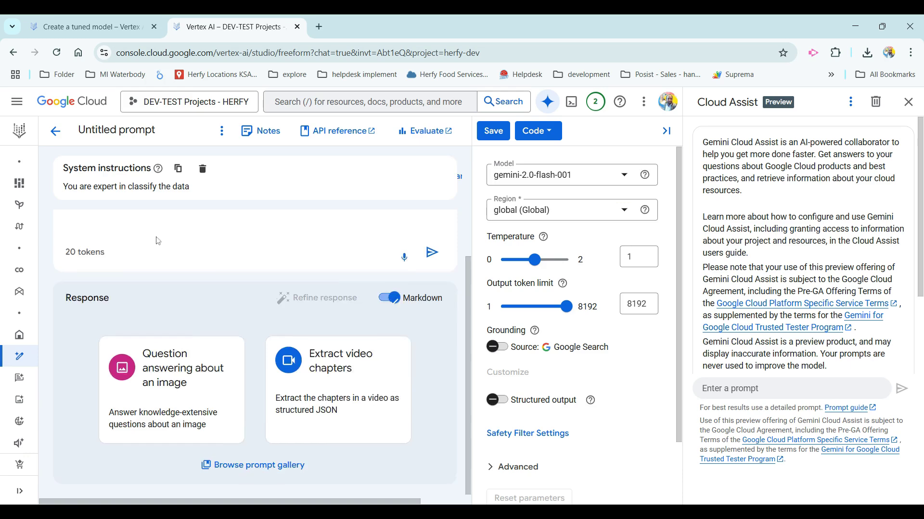
Step: Send the internet-issue prompt and read Gemini's troubleshooting reply
{"action": "left_click", "coordinate": [436, 353]}
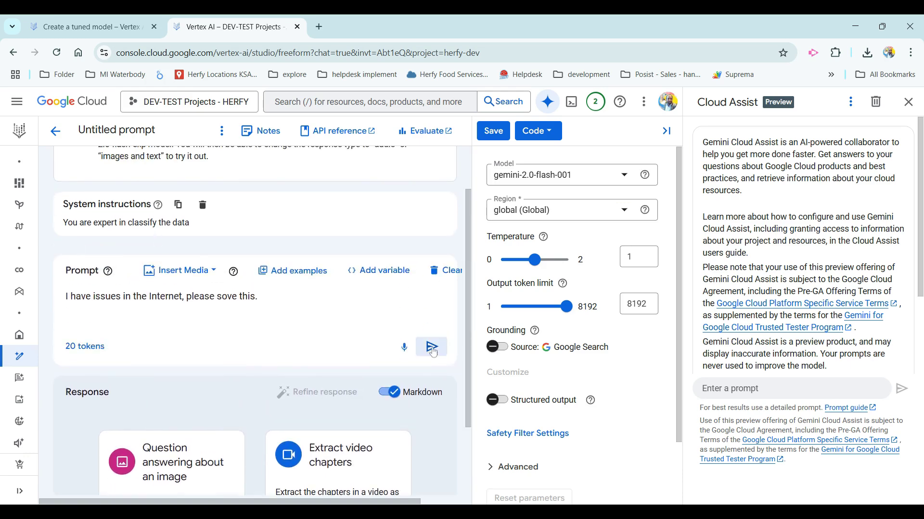
{"action": "scroll", "coordinate": [285, 358], "scroll_direction": "down", "scroll_amount": 3}
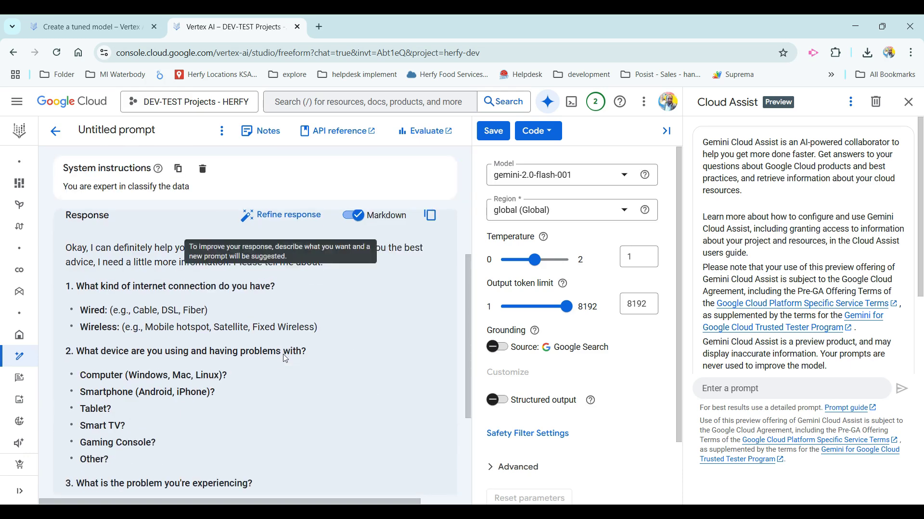
{"action": "scroll", "coordinate": [289, 355], "scroll_direction": "down", "scroll_amount": 1}
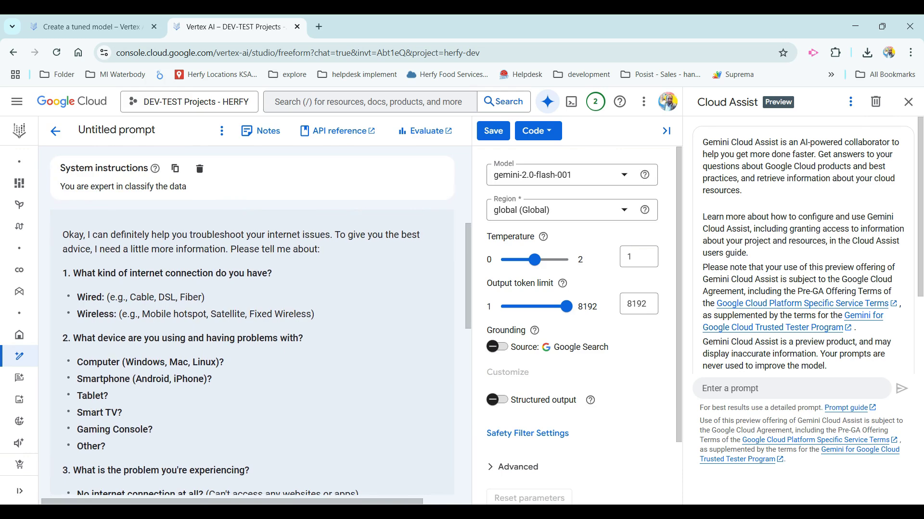
{"action": "scroll", "coordinate": [261, 289], "scroll_direction": "down", "scroll_amount": 1}
{"action": "scroll", "coordinate": [260, 287], "scroll_direction": "down", "scroll_amount": 2}
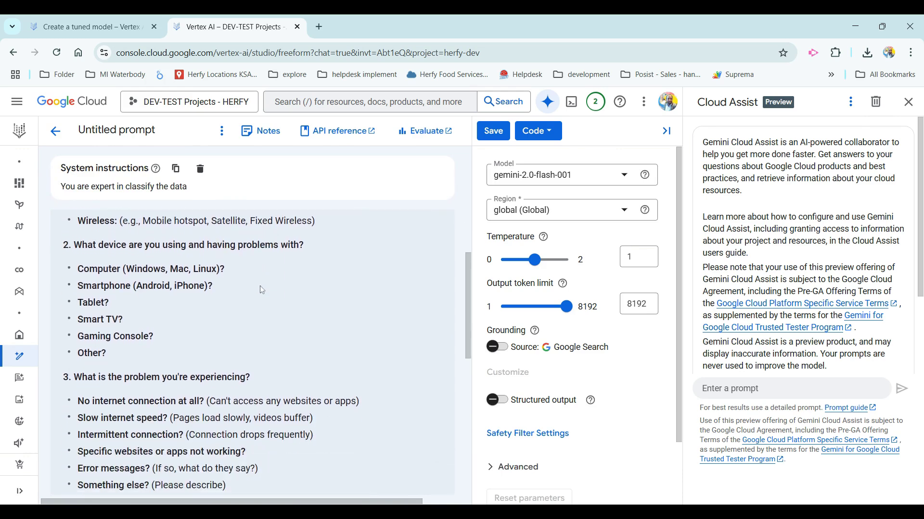
{"action": "scroll", "coordinate": [260, 286], "scroll_direction": "down", "scroll_amount": 4}
{"action": "scroll", "coordinate": [260, 286], "scroll_direction": "down", "scroll_amount": 2}
{"action": "scroll", "coordinate": [260, 289], "scroll_direction": "up", "scroll_amount": 8}
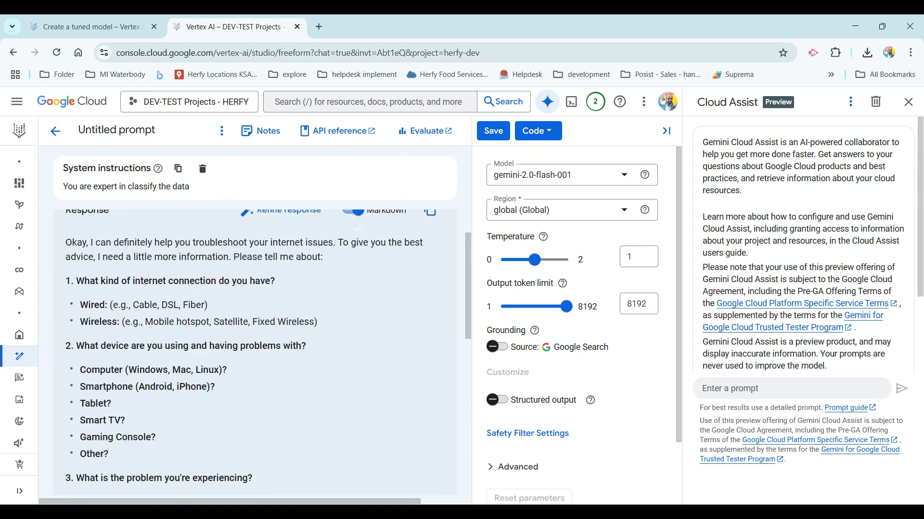
{"action": "scroll", "coordinate": [260, 289], "scroll_direction": "up", "scroll_amount": 5}
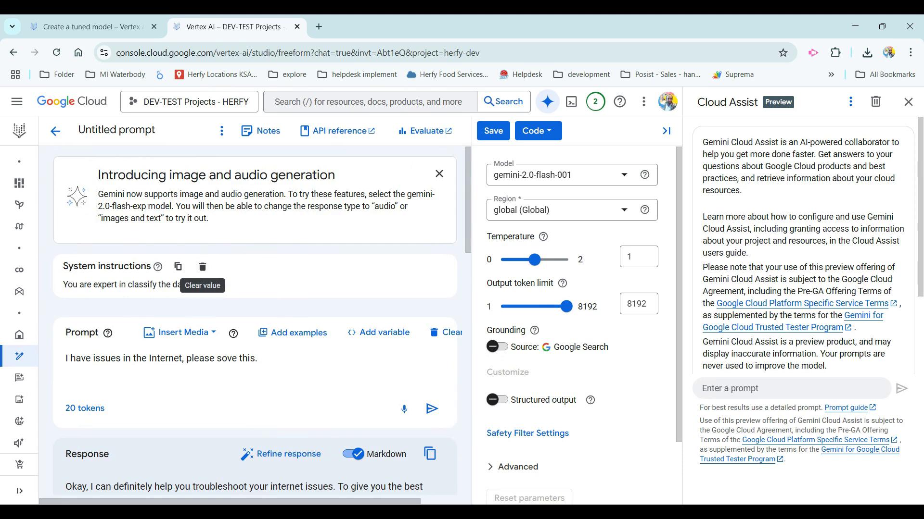
Step: Append ', classify the prompt description in one word' to the system instructions
{"action": "left_click", "coordinate": [241, 293]}
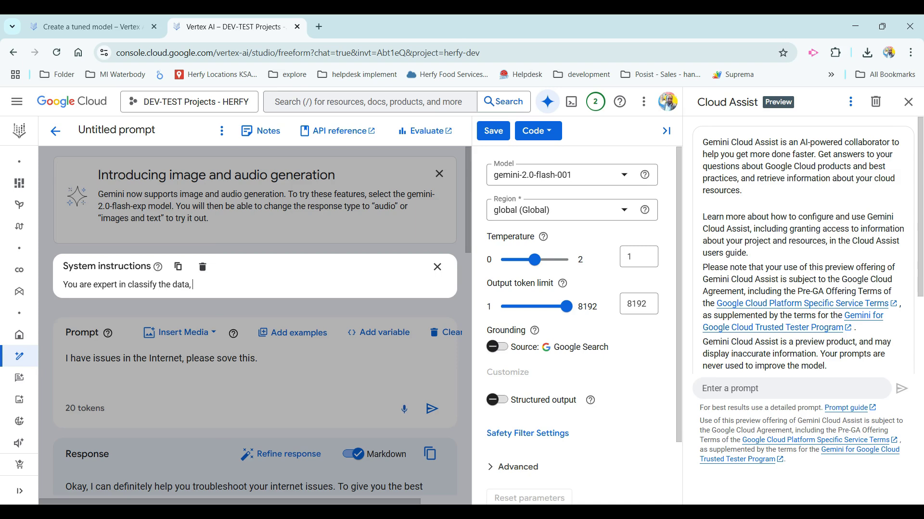
{"action": "type", "text": "classi"}
{"action": "type", "text": "fy the"}
{"action": "type", "text": " prompt desc"}
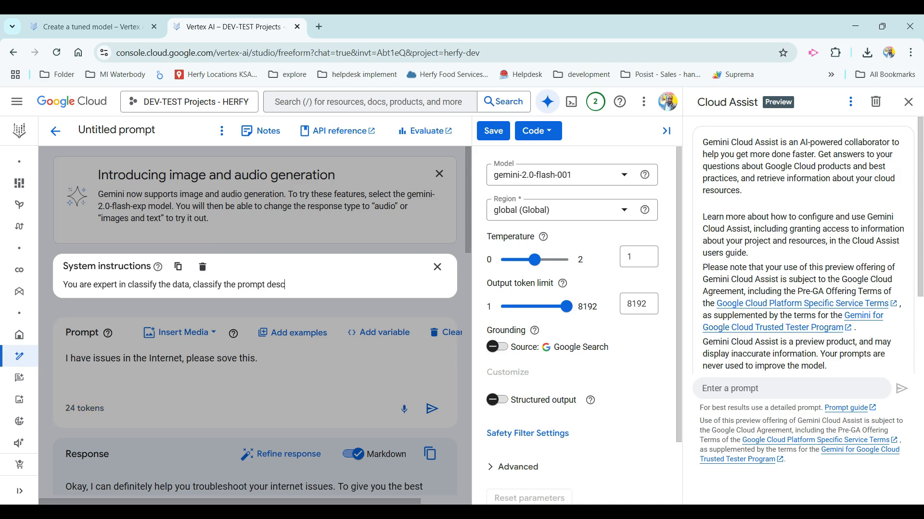
{"action": "type", "text": "ription"}
{"action": "type", "text": " in one w"}
{"action": "type", "text": "ord"}
{"action": "left_click", "coordinate": [258, 392]}
{"action": "left_click", "coordinate": [433, 410]}
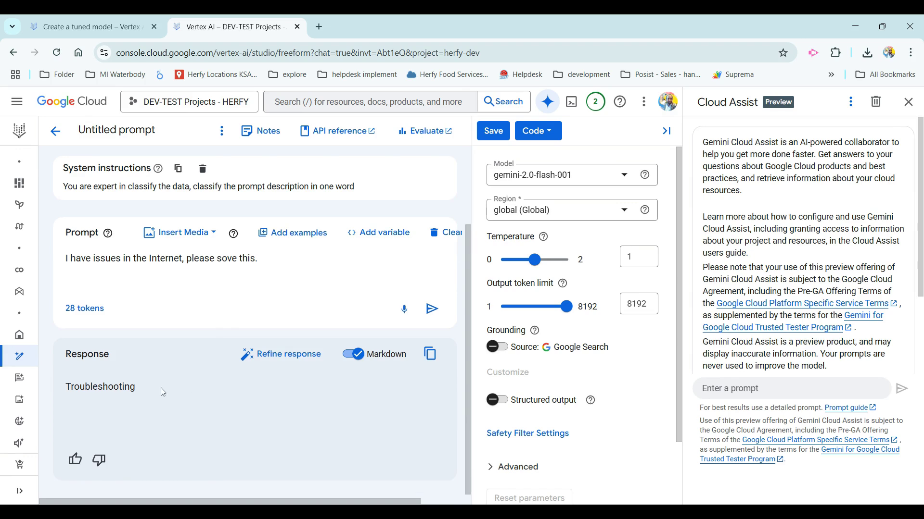
{"action": "scroll", "coordinate": [200, 253], "scroll_direction": "up", "scroll_amount": 2}
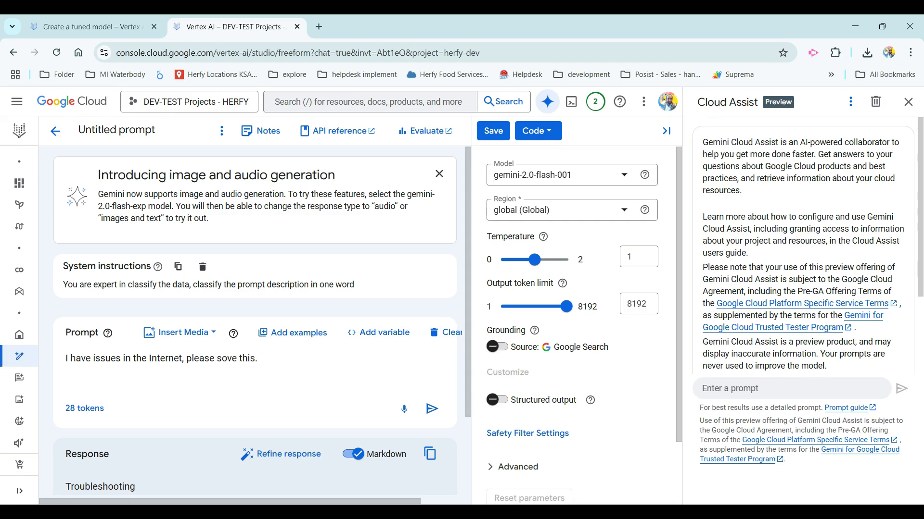
{"action": "double_click", "coordinate": [151, 292]}
{"action": "left_click", "coordinate": [195, 297]}
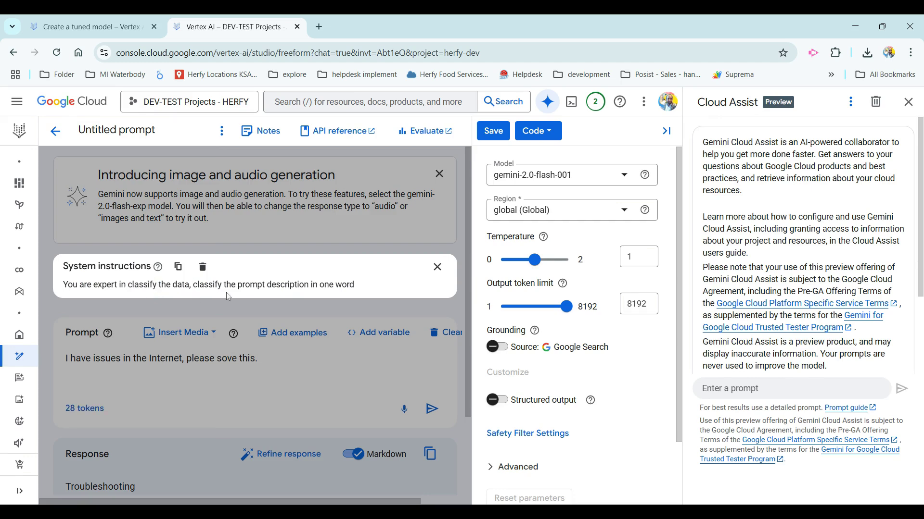
{"action": "left_click", "coordinate": [220, 310]}
{"action": "scroll", "coordinate": [256, 321], "scroll_direction": "down", "scroll_amount": 1}
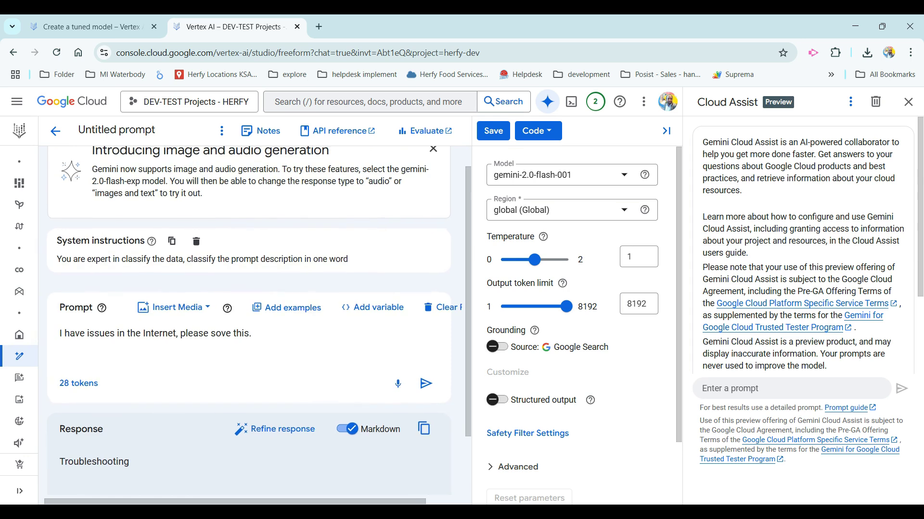
{"action": "left_click_drag", "start_coordinate": [119, 332], "coordinate": [253, 333]}
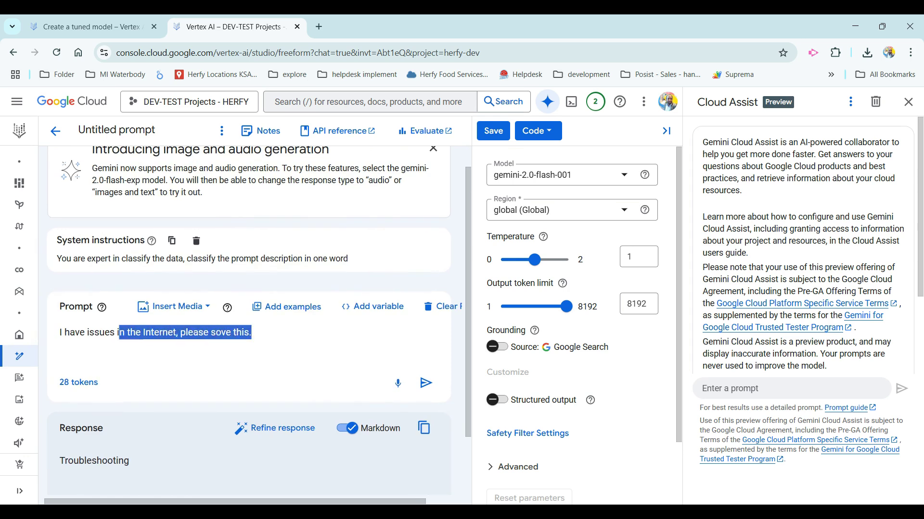
{"action": "left_click", "coordinate": [252, 333]}
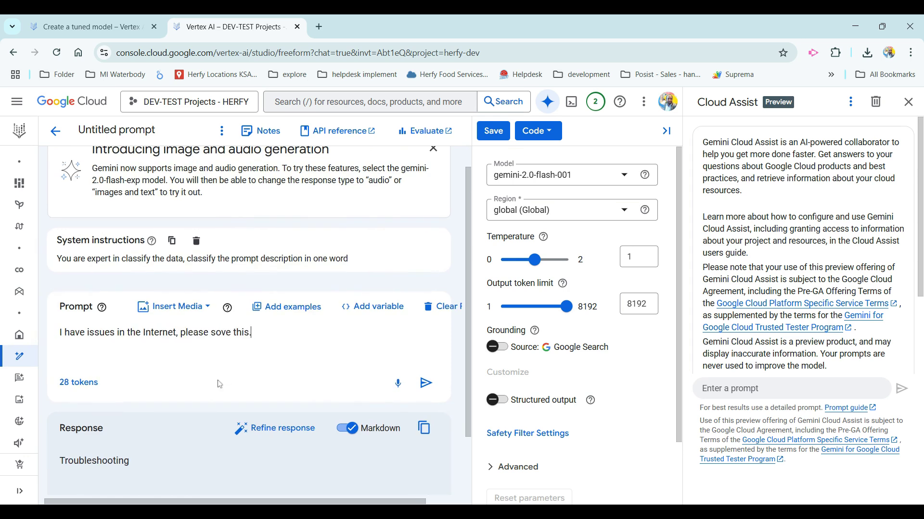
{"action": "scroll", "coordinate": [145, 433], "scroll_direction": "down", "scroll_amount": 1}
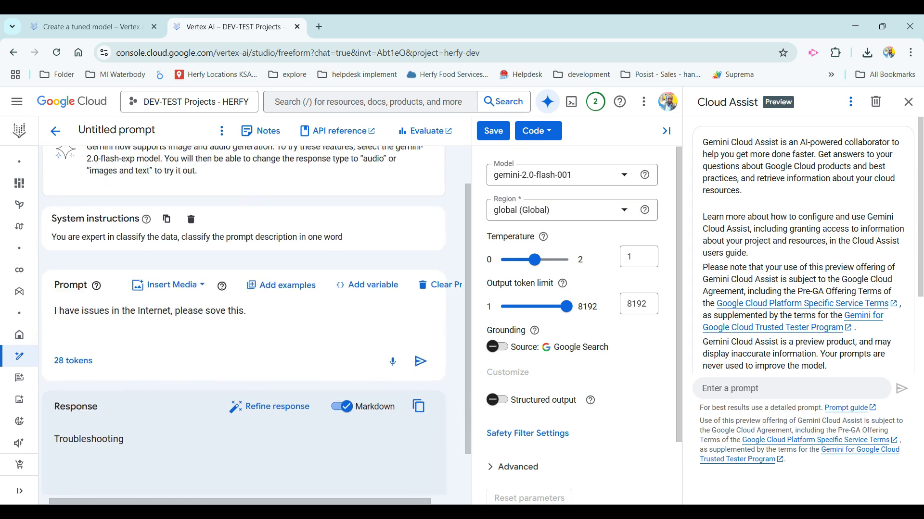
{"action": "scroll", "coordinate": [131, 438], "scroll_direction": "left", "scroll_amount": 1}
{"action": "double_click", "coordinate": [130, 439]}
{"action": "left_click", "coordinate": [168, 425]}
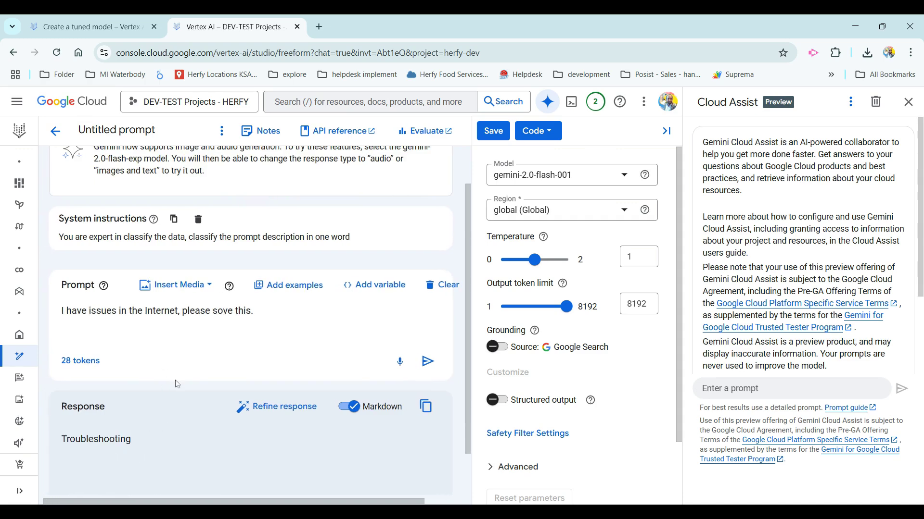
{"action": "scroll", "coordinate": [170, 441], "scroll_direction": "up", "scroll_amount": 1}
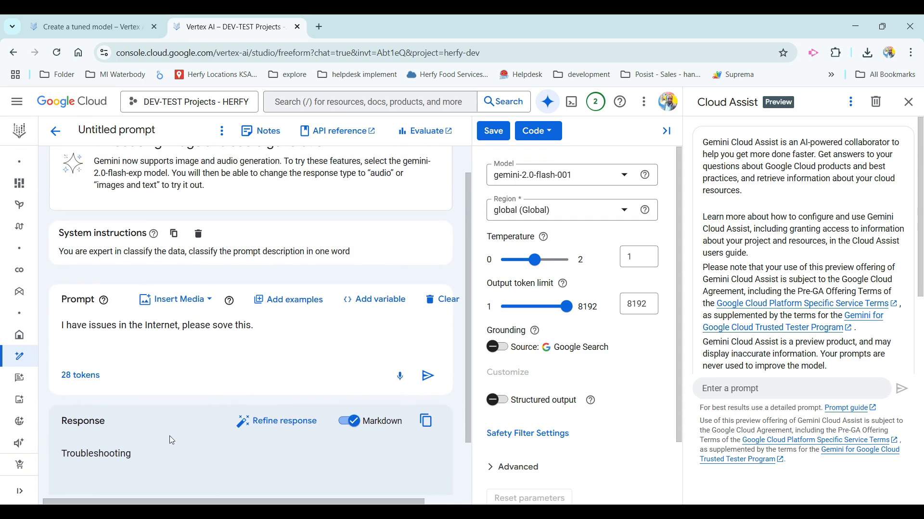
{"action": "double_click", "coordinate": [101, 453]}
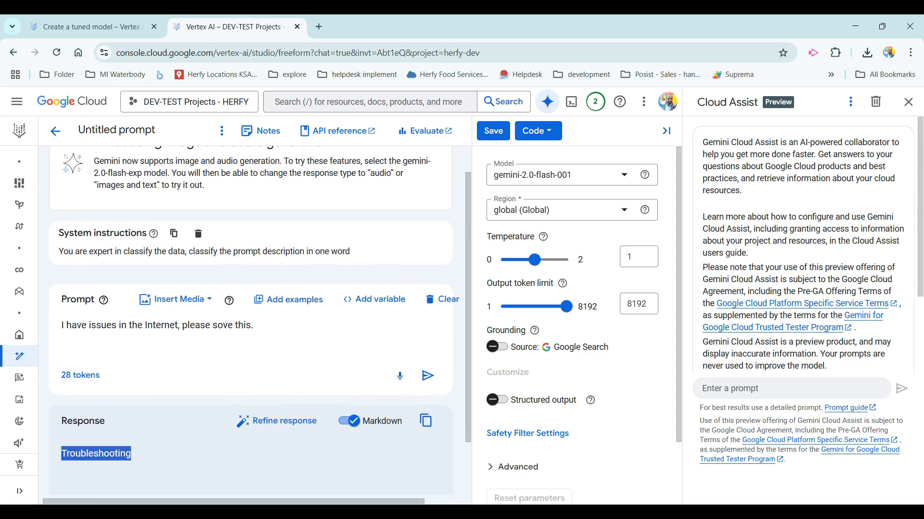
{"action": "left_click", "coordinate": [137, 451]}
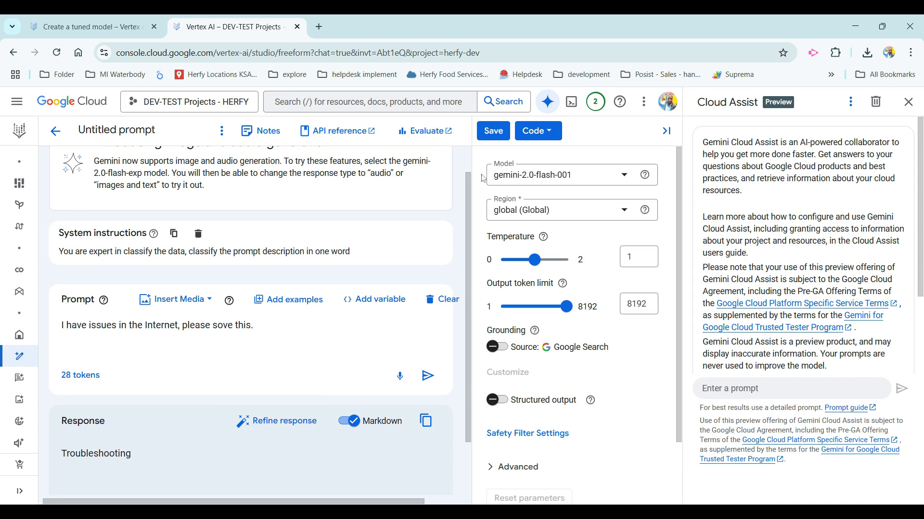
Step: Visit the Create a tuned model page, return to the freeform prompt, and list code export options
{"action": "left_click", "coordinate": [95, 26]}
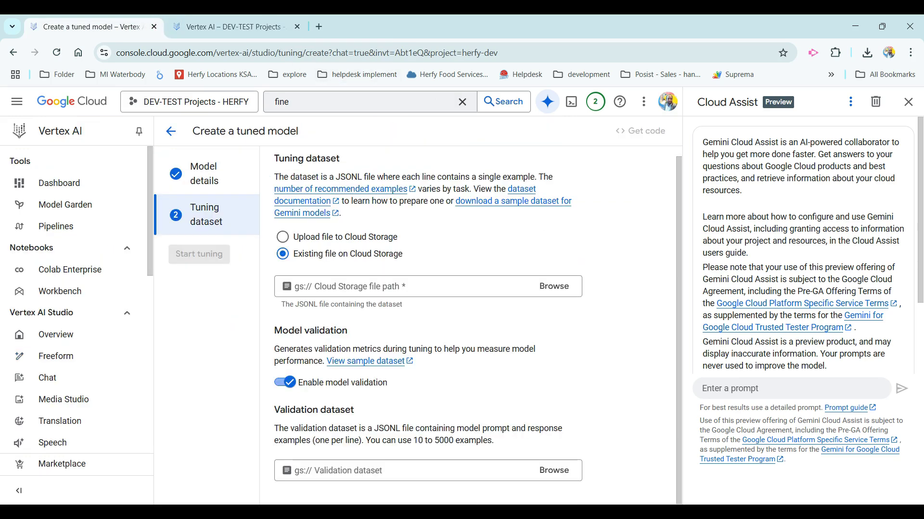
{"action": "left_click", "coordinate": [231, 27]}
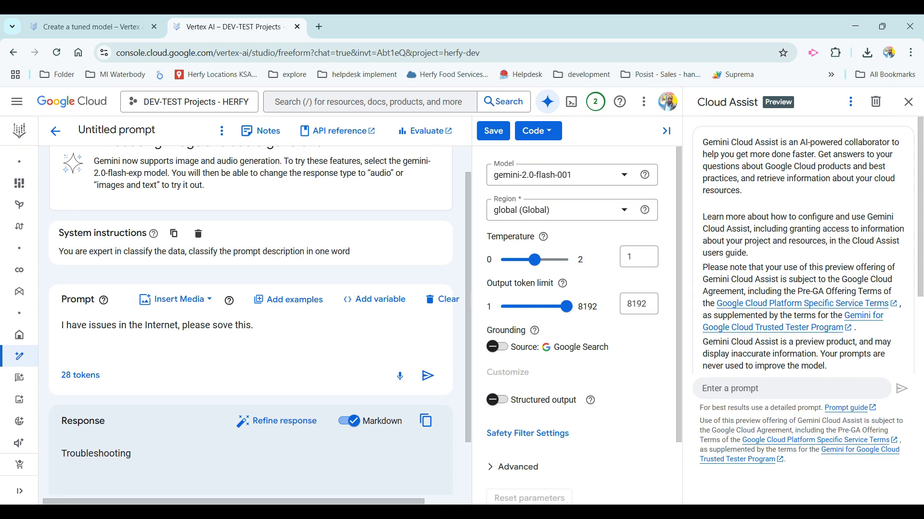
{"action": "scroll", "coordinate": [260, 302], "scroll_direction": "down", "scroll_amount": 1}
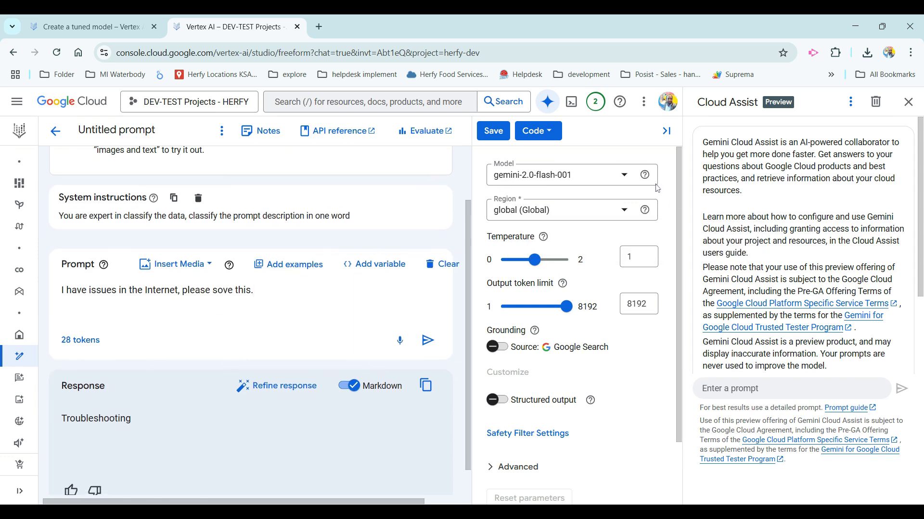
{"action": "left_click", "coordinate": [549, 138]}
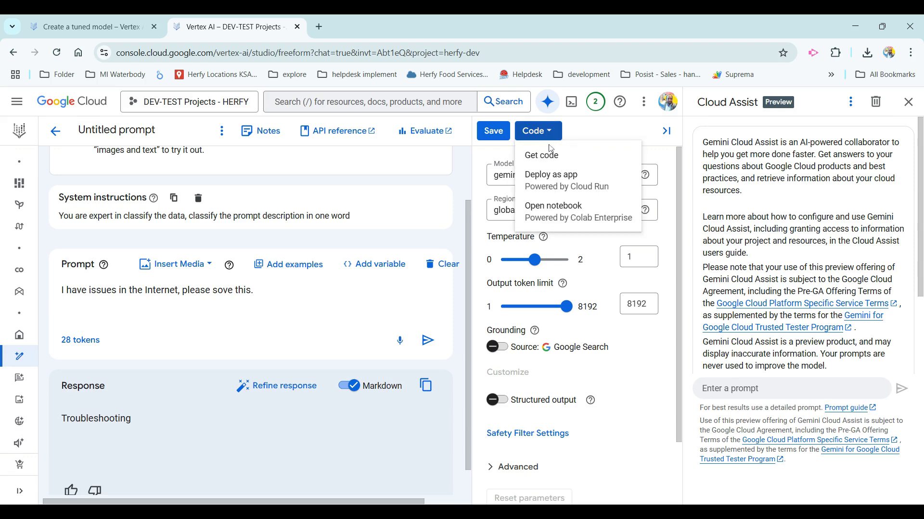
Step: Show the prompt's generated code, browsing Flutter, then select the cUrl request URL line
{"action": "left_click", "coordinate": [550, 157]}
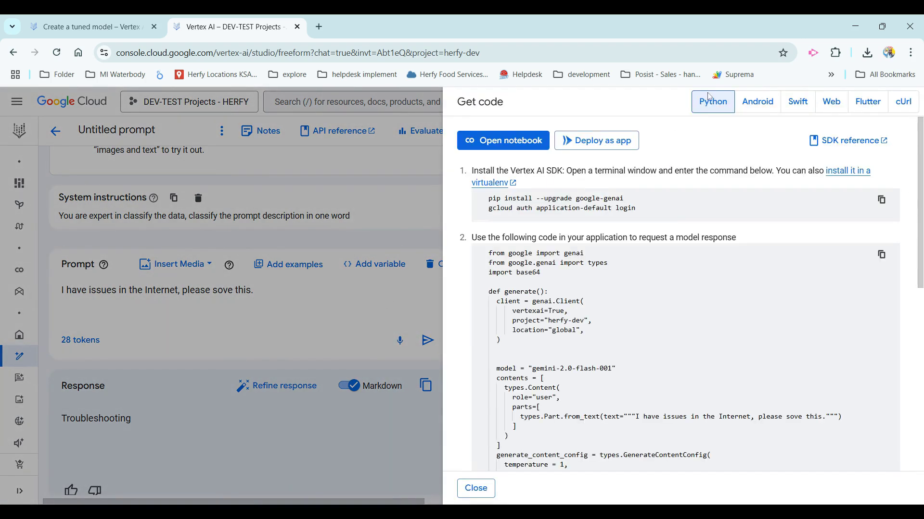
{"action": "scroll", "coordinate": [685, 303], "scroll_direction": "down", "scroll_amount": 2}
{"action": "scroll", "coordinate": [685, 303], "scroll_direction": "down", "scroll_amount": 2}
{"action": "scroll", "coordinate": [686, 303], "scroll_direction": "down", "scroll_amount": 1}
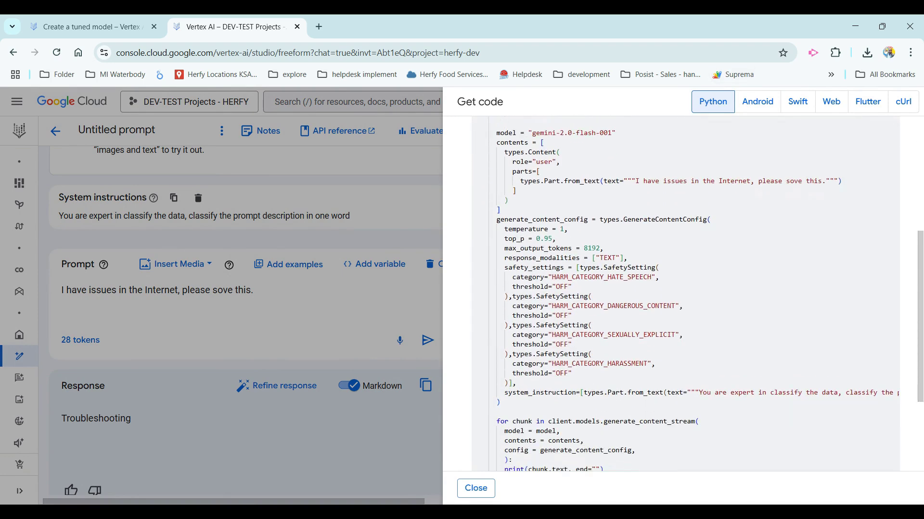
{"action": "left_click", "coordinate": [864, 102]}
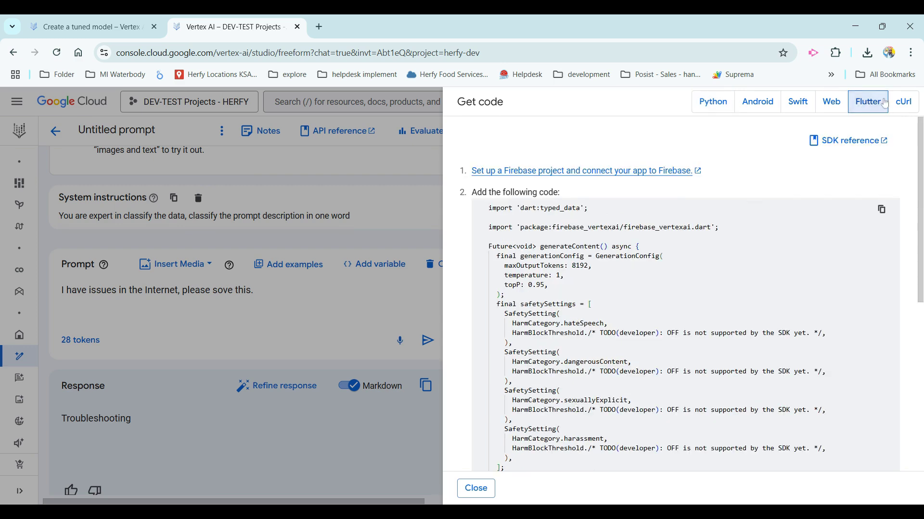
{"action": "left_click", "coordinate": [905, 103]}
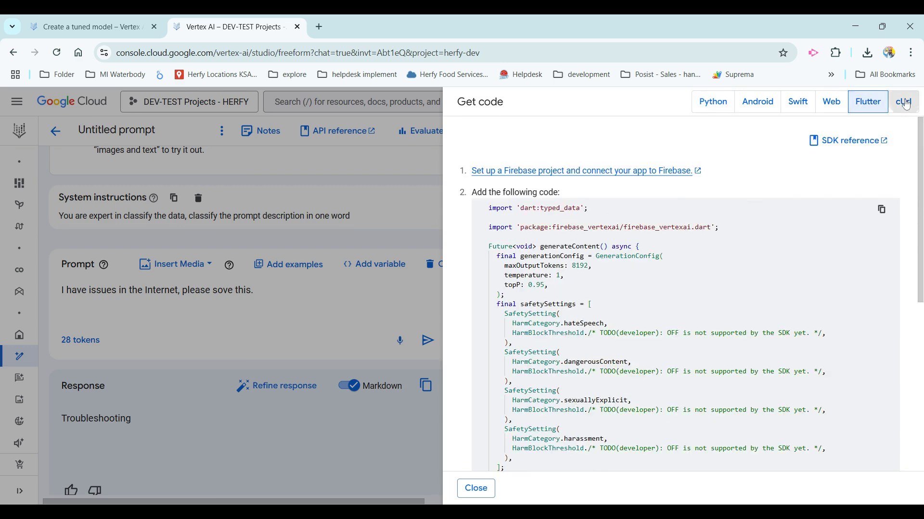
{"action": "scroll", "coordinate": [685, 294], "scroll_direction": "down", "scroll_amount": 3}
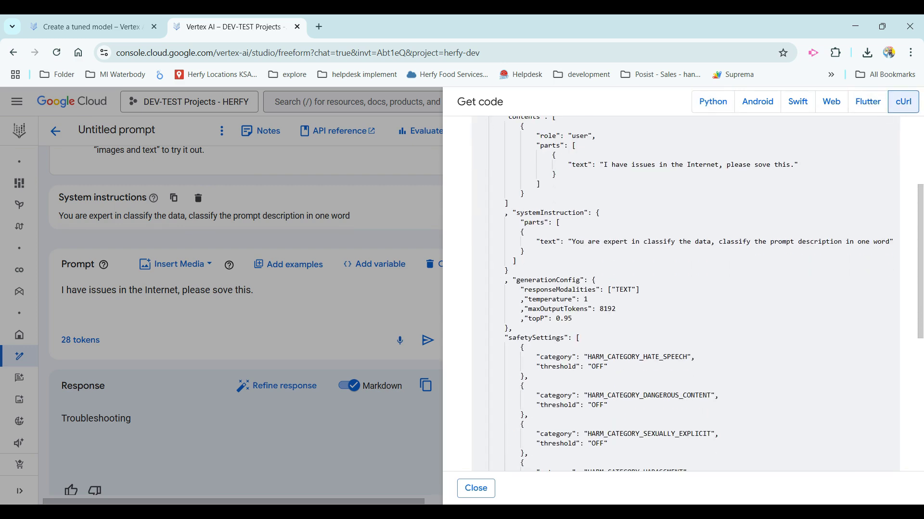
{"action": "scroll", "coordinate": [686, 294], "scroll_direction": "down", "scroll_amount": 2}
{"action": "scroll", "coordinate": [685, 294], "scroll_direction": "down", "scroll_amount": 2}
{"action": "scroll", "coordinate": [685, 294], "scroll_direction": "down", "scroll_amount": 1}
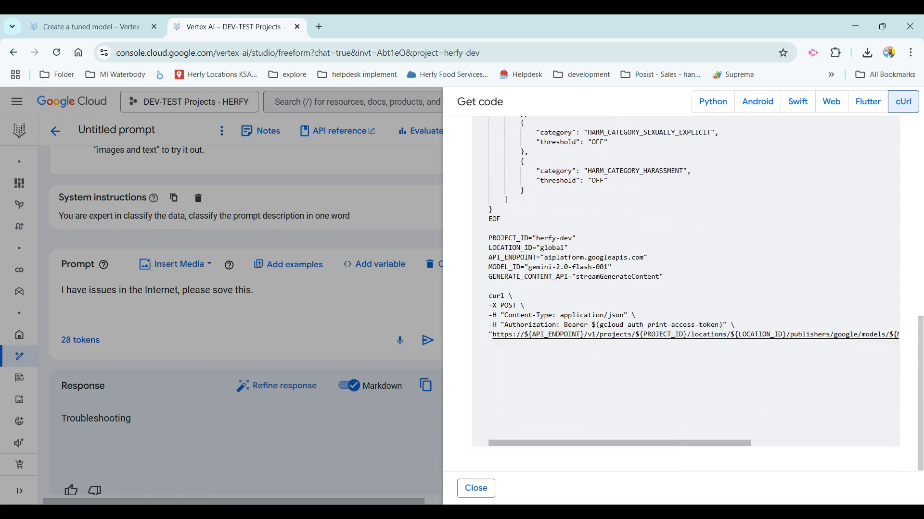
{"action": "scroll", "coordinate": [685, 294], "scroll_direction": "up", "scroll_amount": 1}
{"action": "scroll", "coordinate": [685, 294], "scroll_direction": "up", "scroll_amount": 1}
{"action": "scroll", "coordinate": [685, 293], "scroll_direction": "down", "scroll_amount": 2}
{"action": "mouse_move", "coordinate": [895, 335]}
{"action": "left_mouse_down"}
{"action": "mouse_move", "coordinate": [505, 119]}
{"action": "mouse_move", "coordinate": [488, 334]}
{"action": "left_mouse_up"}
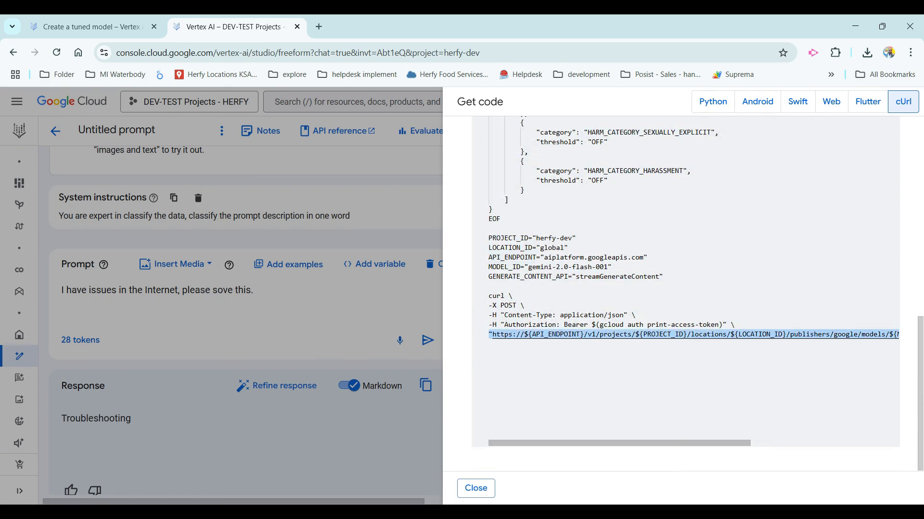
{"action": "scroll", "coordinate": [685, 294], "scroll_direction": "up", "scroll_amount": 2}
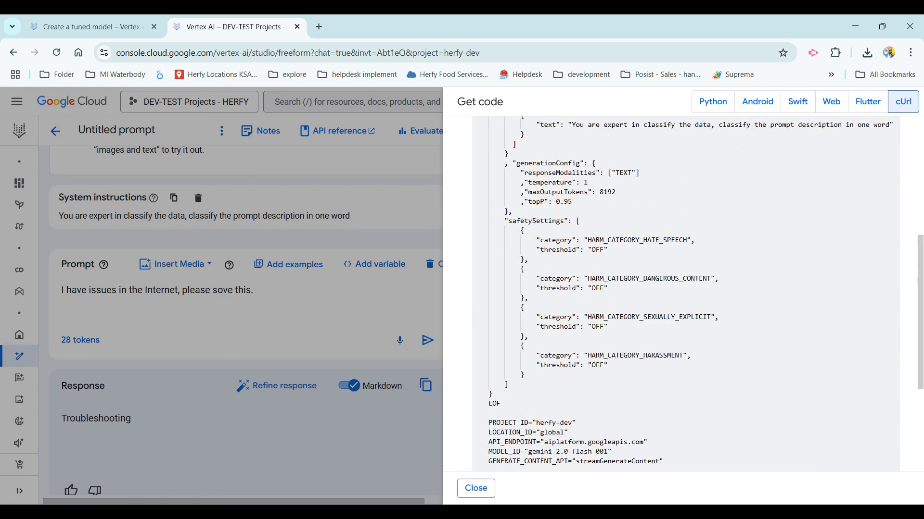
{"action": "scroll", "coordinate": [686, 294], "scroll_direction": "up", "scroll_amount": 2}
{"action": "scroll", "coordinate": [685, 294], "scroll_direction": "up", "scroll_amount": 2}
{"action": "scroll", "coordinate": [691, 190], "scroll_direction": "down", "scroll_amount": 1}
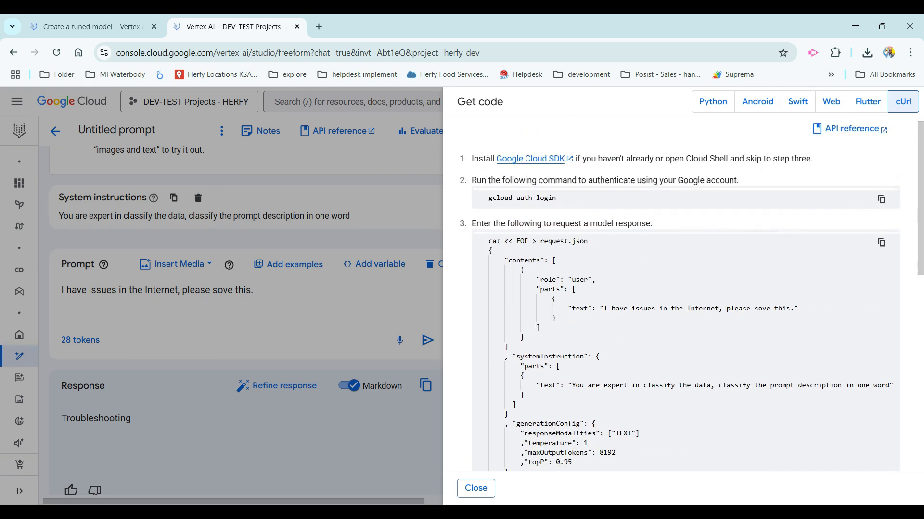
Step: Show the Web (Firebase) JavaScript version of the code using gemini-2.0-flash-001
{"action": "left_click", "coordinate": [828, 105]}
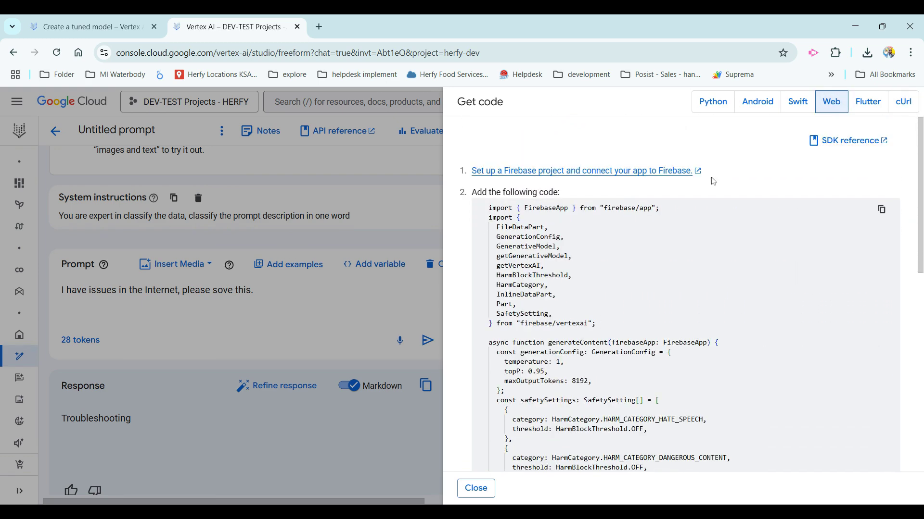
{"action": "scroll", "coordinate": [686, 289], "scroll_direction": "down", "scroll_amount": 7}
{"action": "scroll", "coordinate": [685, 289], "scroll_direction": "down", "scroll_amount": 2}
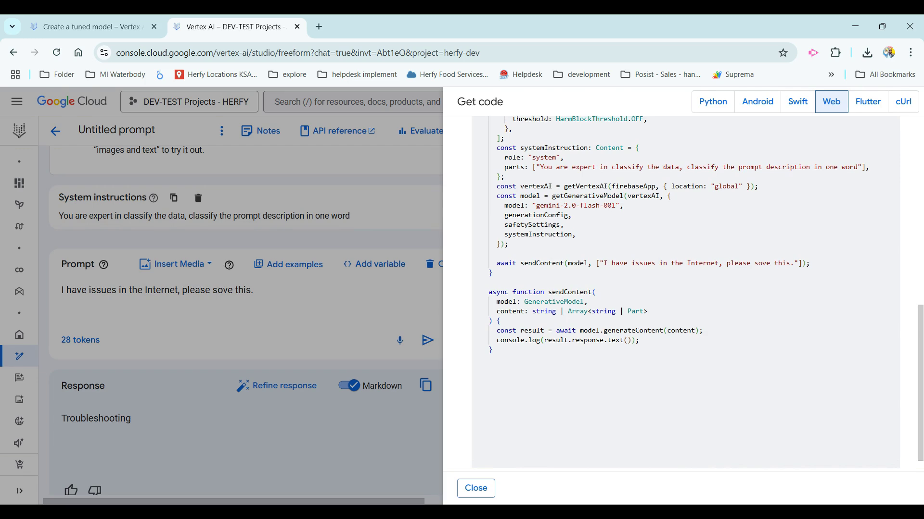
{"action": "scroll", "coordinate": [685, 288], "scroll_direction": "up", "scroll_amount": 1}
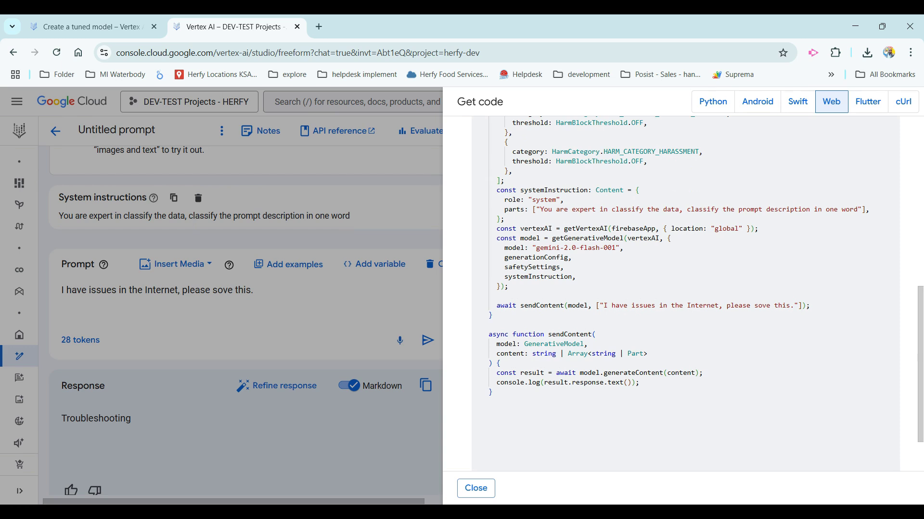
{"action": "scroll", "coordinate": [685, 288], "scroll_direction": "down", "scroll_amount": 2}
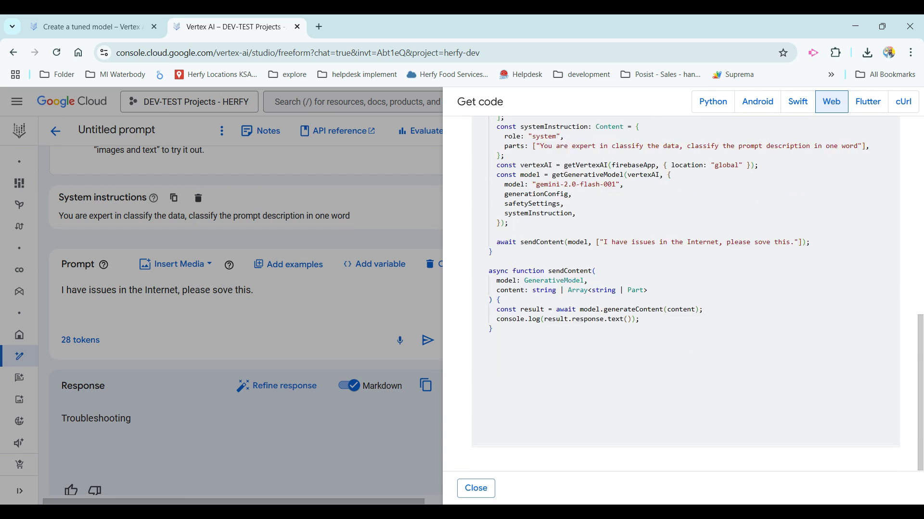